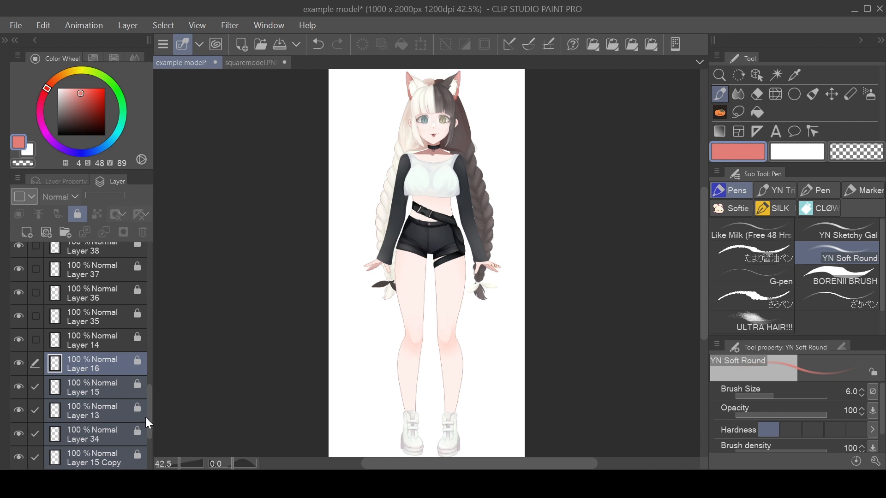
Ungroup Folder 5 so its layers stand on their own, and select Layer 26 below them.
{"action": "scroll", "coordinate": [148, 407], "scroll_direction": "down", "scroll_amount": 3}
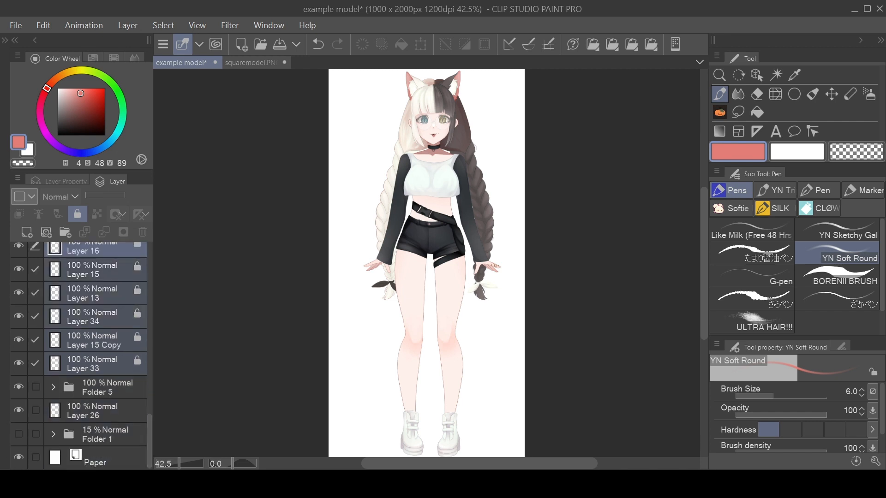
{"action": "left_click", "coordinate": [109, 388]}
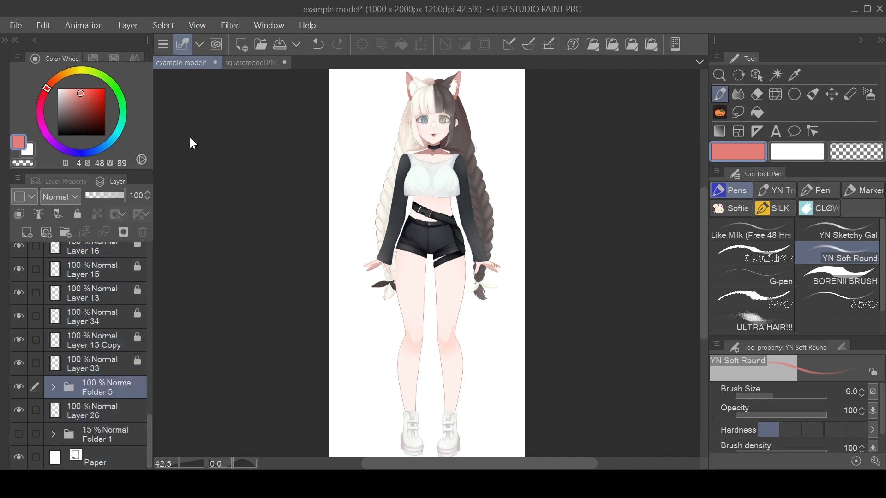
{"action": "key", "text": "ctrl+z"}
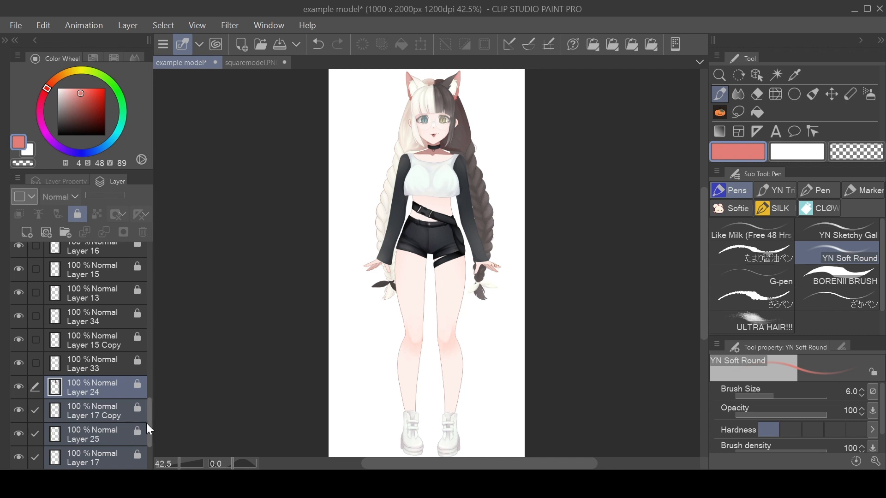
{"action": "left_click_drag", "start_coordinate": [149, 425], "coordinate": [144, 444]}
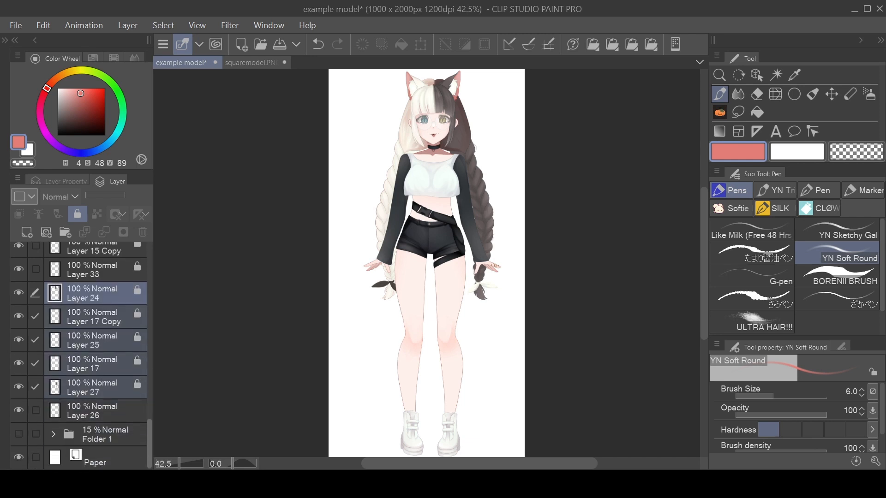
{"action": "left_click", "coordinate": [87, 408]}
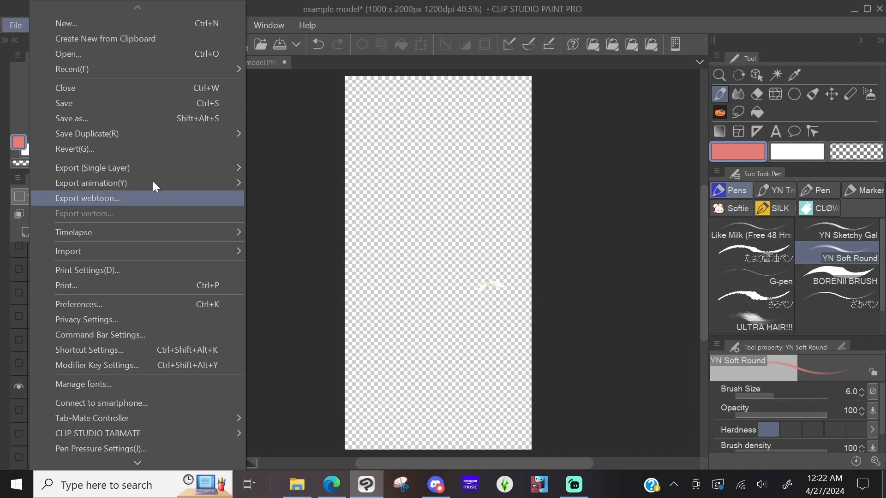
Export Layer 17 and Layer 17 Copy as separate PNG files, with only the exported layer shown each time.
{"action": "left_click", "coordinate": [297, 199]}
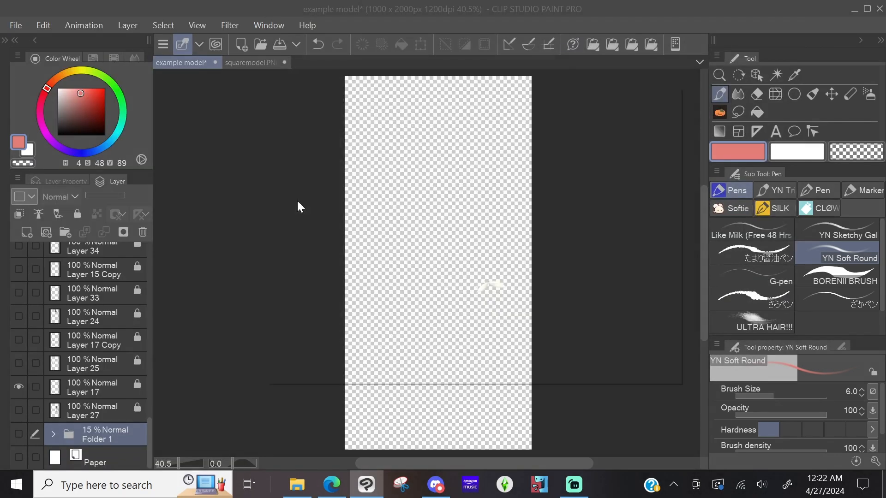
{"action": "left_click", "coordinate": [18, 388]}
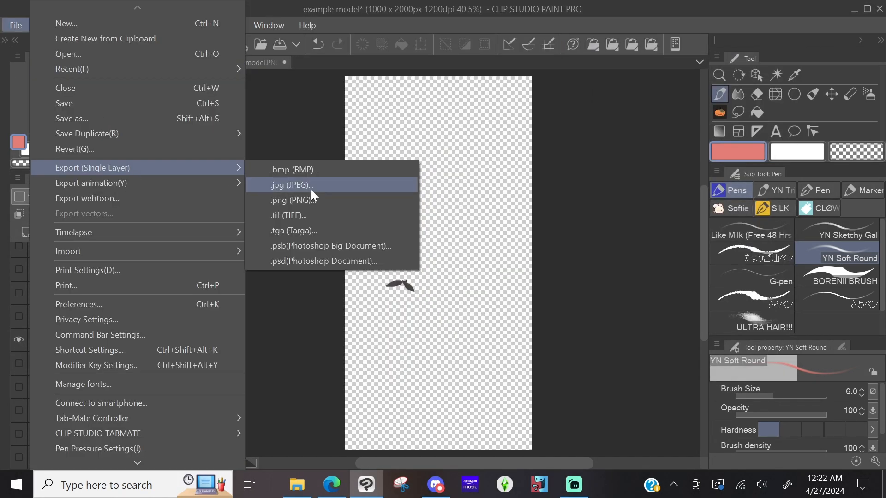
{"action": "left_click", "coordinate": [312, 198]}
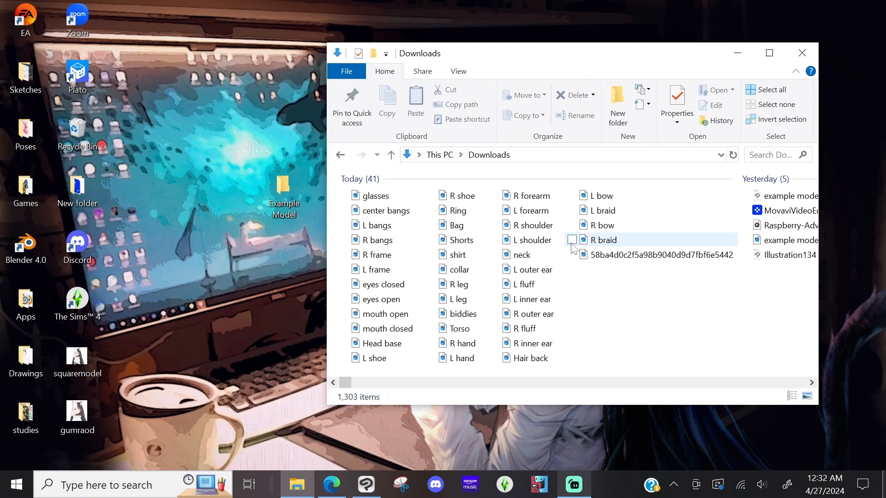
Move all the model part images, from glasses to R braid, out of Downloads into the Example Model folder on the desktop.
{"action": "left_click", "coordinate": [572, 241]}
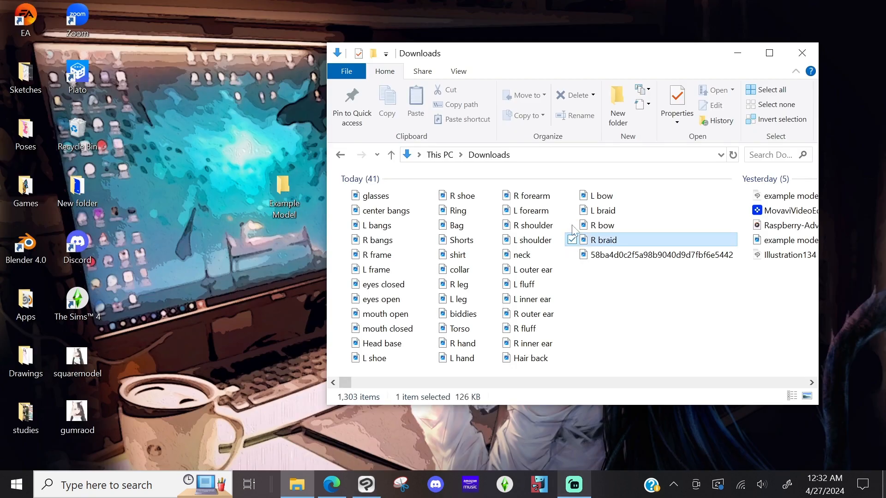
{"action": "left_click", "coordinate": [572, 225]}
{"action": "left_click", "coordinate": [572, 211]}
{"action": "left_click", "coordinate": [572, 196]}
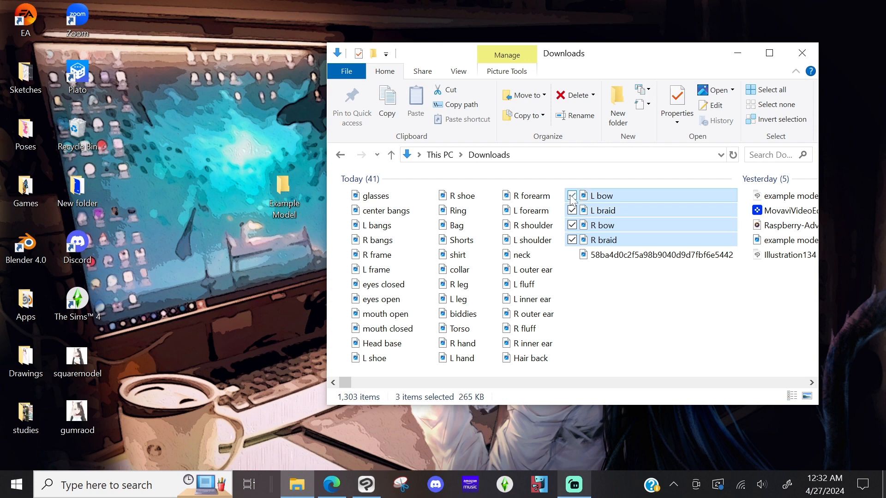
{"action": "left_click_drag", "start_coordinate": [607, 225], "coordinate": [529, 355]}
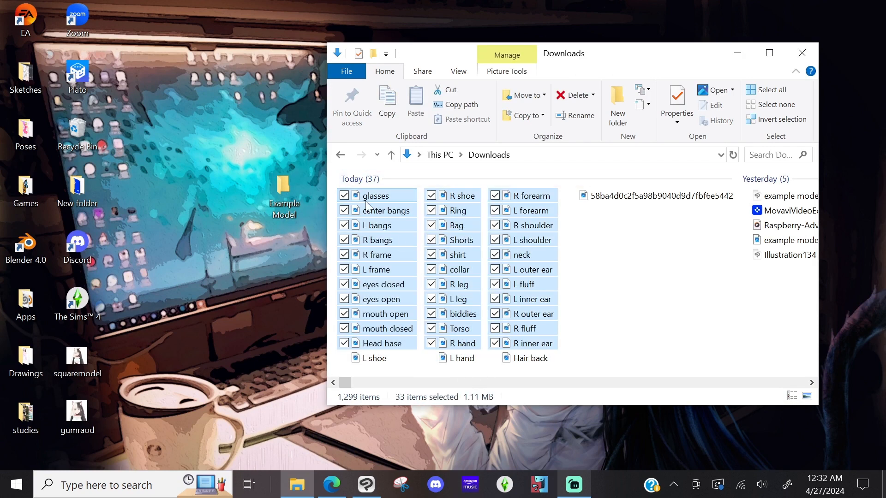
{"action": "left_click_drag", "start_coordinate": [366, 203], "coordinate": [283, 190]}
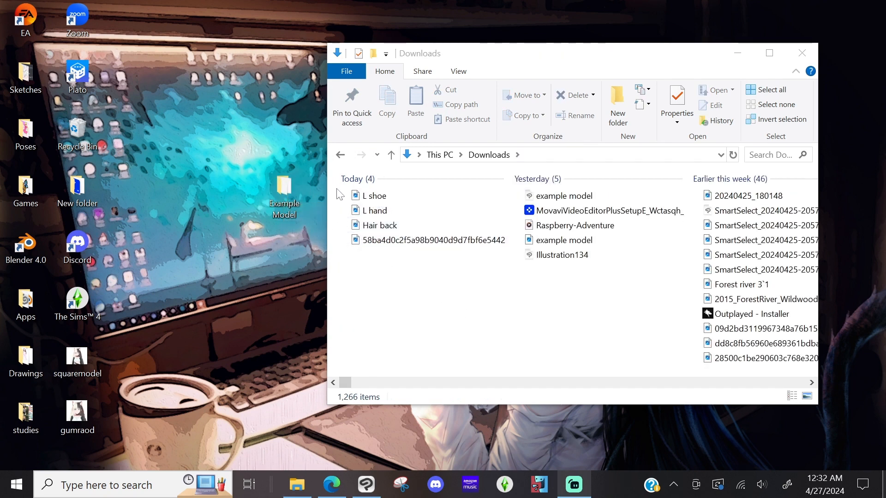
{"action": "left_click_drag", "start_coordinate": [337, 189], "coordinate": [290, 209]}
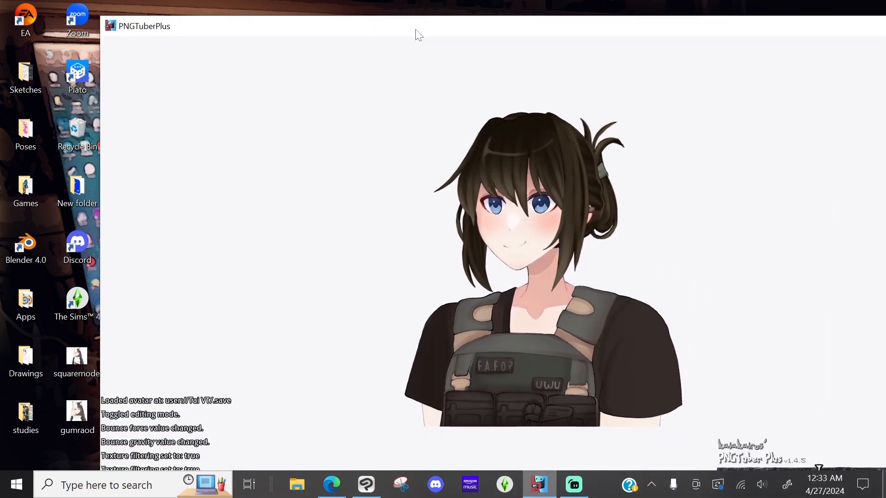
Move the Example Model folder from the desktop into the PNGTuberPlus folder under app_userdata, and close that folder window.
{"action": "left_click_drag", "start_coordinate": [100, 16], "coordinate": [255, 95]}
{"action": "left_click_drag", "start_coordinate": [360, 113], "coordinate": [411, 17]}
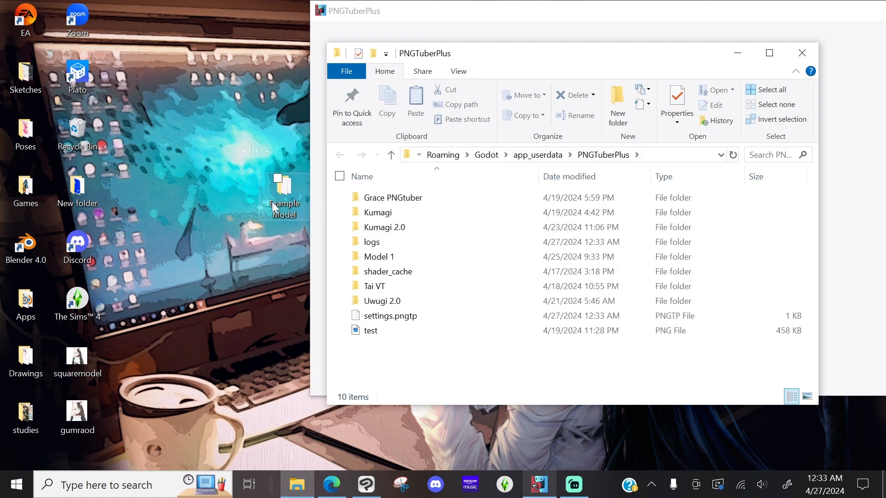
{"action": "left_click_drag", "start_coordinate": [281, 202], "coordinate": [412, 368]}
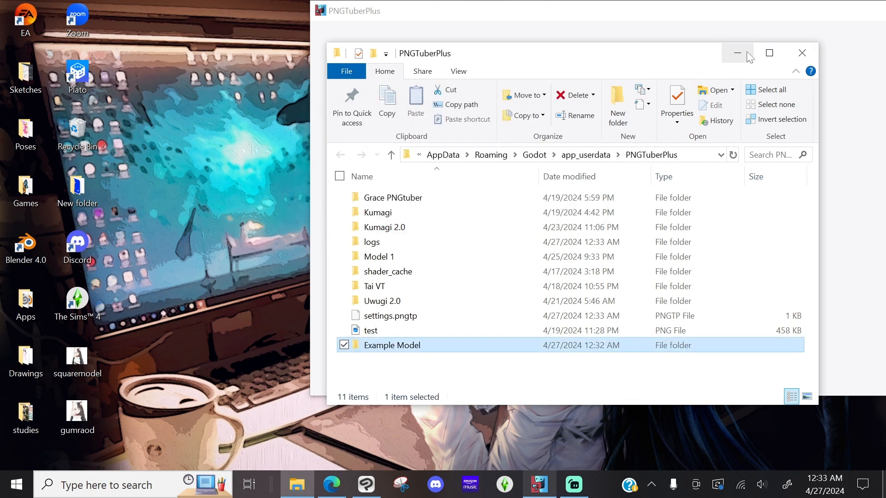
{"action": "left_click", "coordinate": [802, 52]}
Maximize the PNGTuberPlus window and turn on editing mode for the avatar.
{"action": "left_click_drag", "start_coordinate": [769, 18], "coordinate": [601, 44]}
{"action": "left_click", "coordinate": [819, 37]}
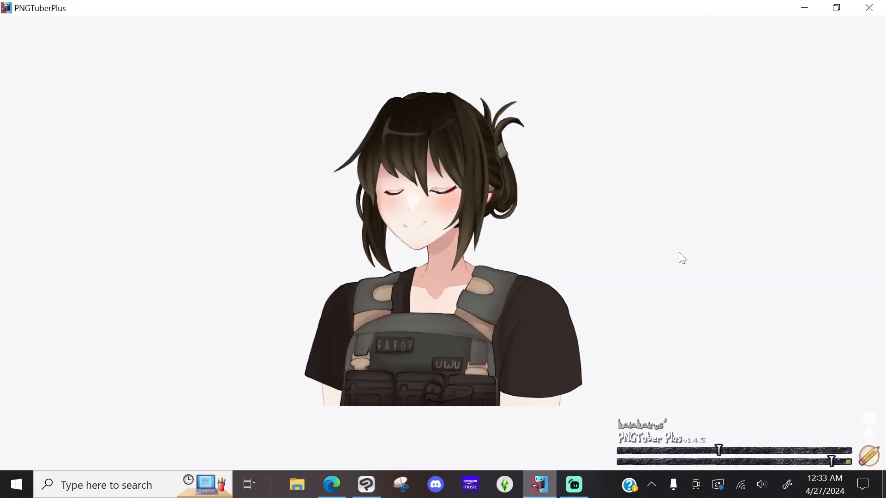
{"action": "left_click", "coordinate": [869, 456]}
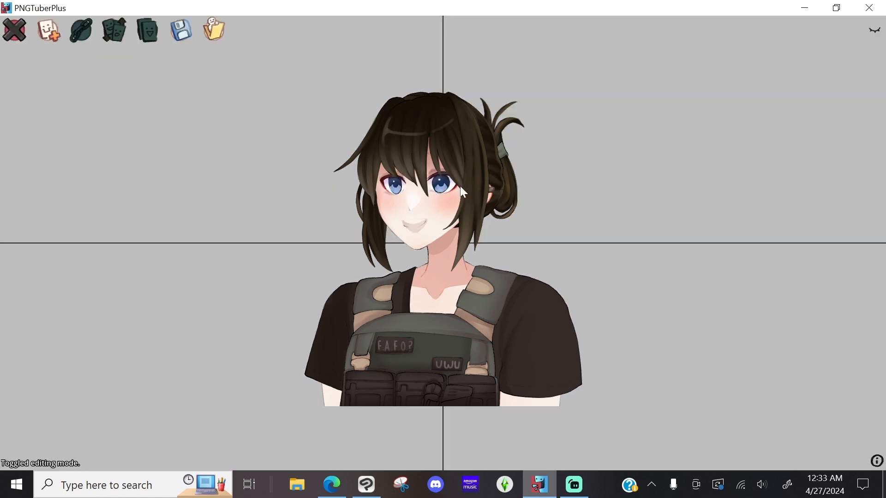
Delete every sprite of the loaded avatar, including torso, eyes, mouths, head base, hair, carrier and shirt, until the canvas is empty.
{"action": "left_click", "coordinate": [442, 300]}
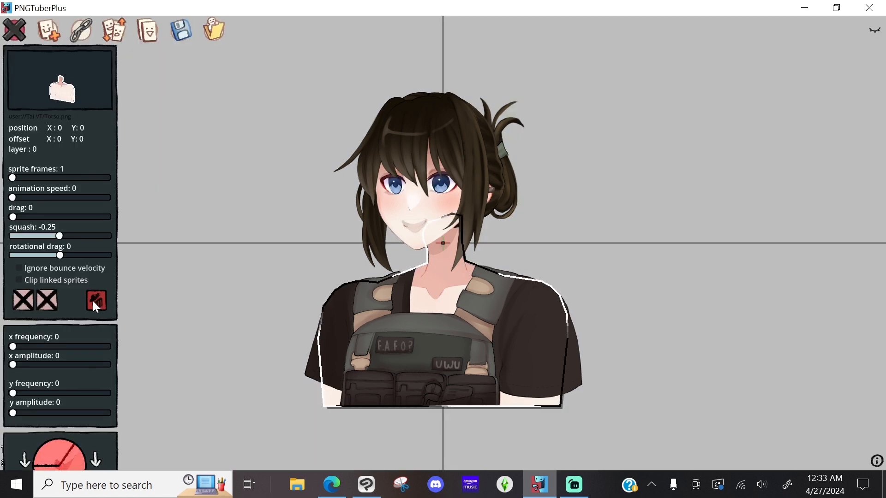
{"action": "left_click", "coordinate": [98, 308]}
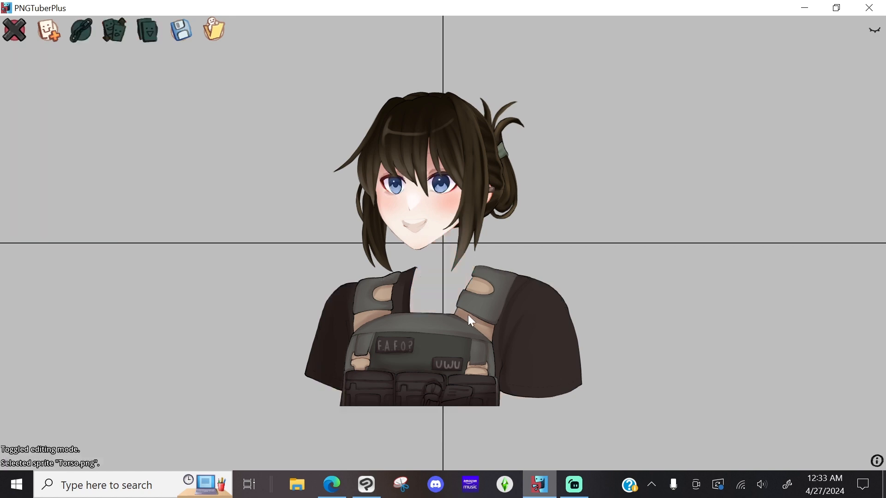
{"action": "left_click", "coordinate": [467, 314]}
{"action": "left_click", "coordinate": [97, 304]}
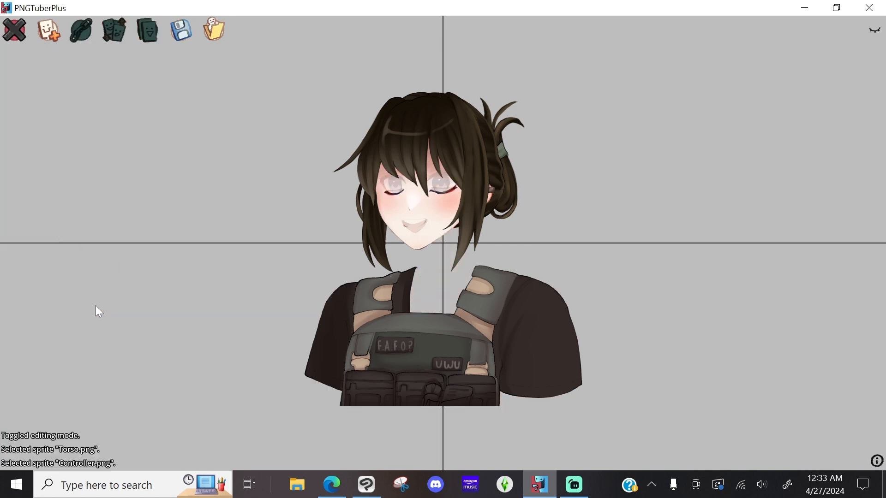
{"action": "left_click", "coordinate": [96, 305]}
{"action": "left_click", "coordinate": [95, 305]}
{"action": "left_click", "coordinate": [95, 305]}
{"action": "left_click", "coordinate": [95, 305]}
{"action": "left_click", "coordinate": [95, 305]}
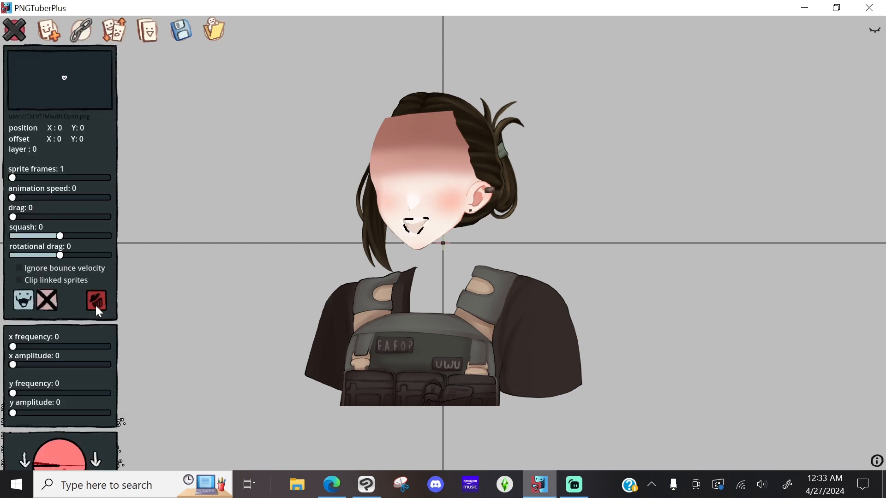
{"action": "left_click", "coordinate": [96, 306]}
{"action": "left_click", "coordinate": [96, 305]}
{"action": "left_click", "coordinate": [95, 305]}
{"action": "left_click", "coordinate": [95, 306]}
{"action": "left_click", "coordinate": [95, 306]}
{"action": "left_click", "coordinate": [96, 305]}
{"action": "left_click", "coordinate": [95, 306]}
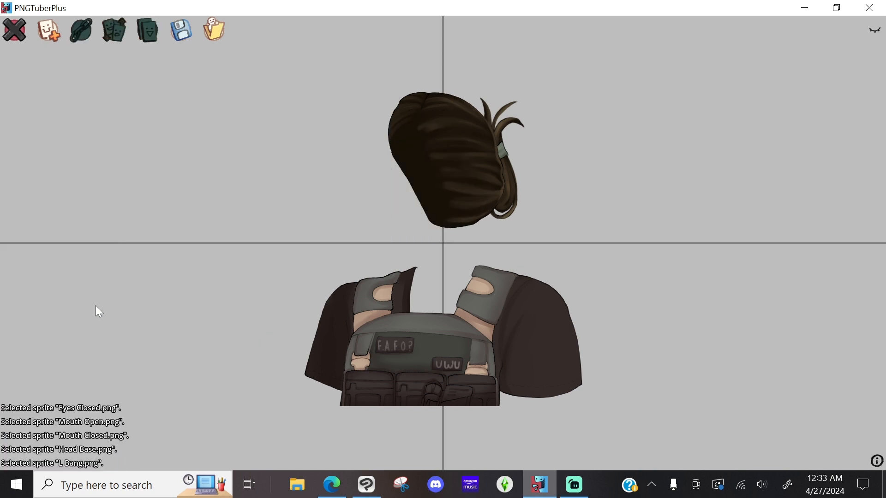
{"action": "scroll", "coordinate": [96, 306], "scroll_direction": "down", "scroll_amount": 1}
{"action": "left_click", "coordinate": [96, 305]}
{"action": "scroll", "coordinate": [96, 306], "scroll_direction": "down", "scroll_amount": 1}
{"action": "left_click", "coordinate": [95, 305]}
{"action": "scroll", "coordinate": [96, 305], "scroll_direction": "down", "scroll_amount": 1}
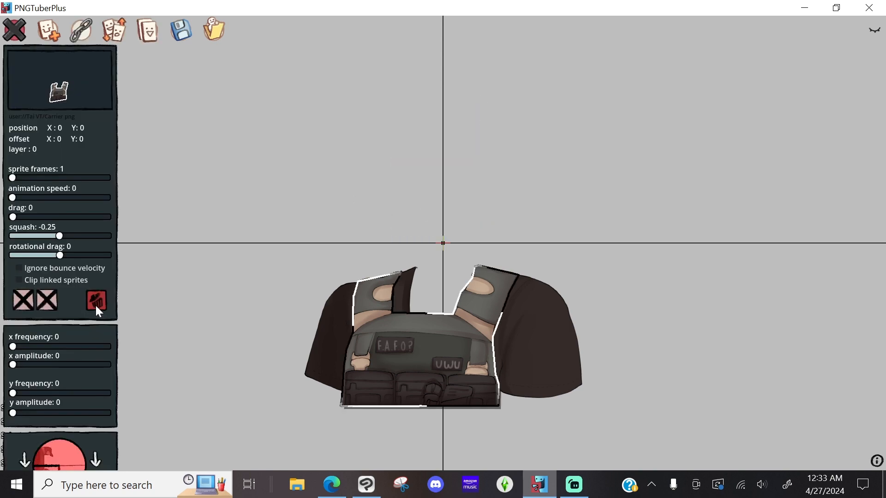
{"action": "left_click", "coordinate": [95, 305]}
{"action": "scroll", "coordinate": [95, 305], "scroll_direction": "down", "scroll_amount": 1}
{"action": "left_click", "coordinate": [96, 305]}
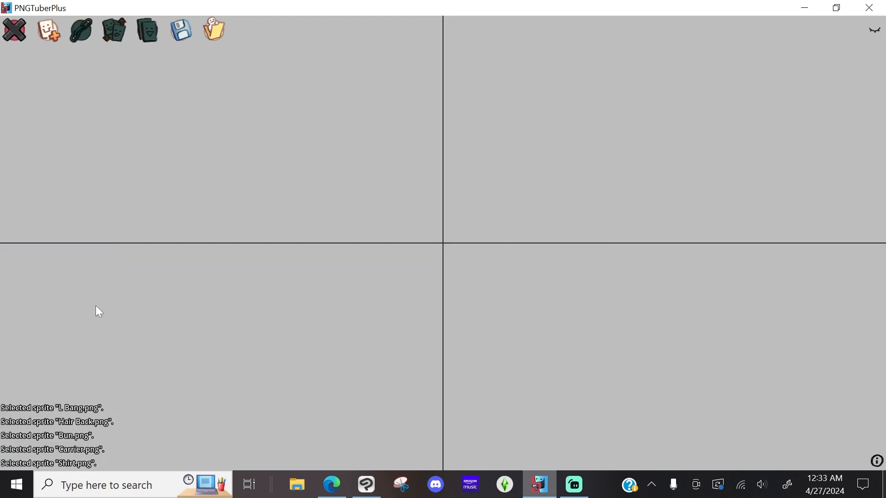
Show the sprite list to check it for remaining sprites, and hide it again.
{"action": "left_click", "coordinate": [878, 32]}
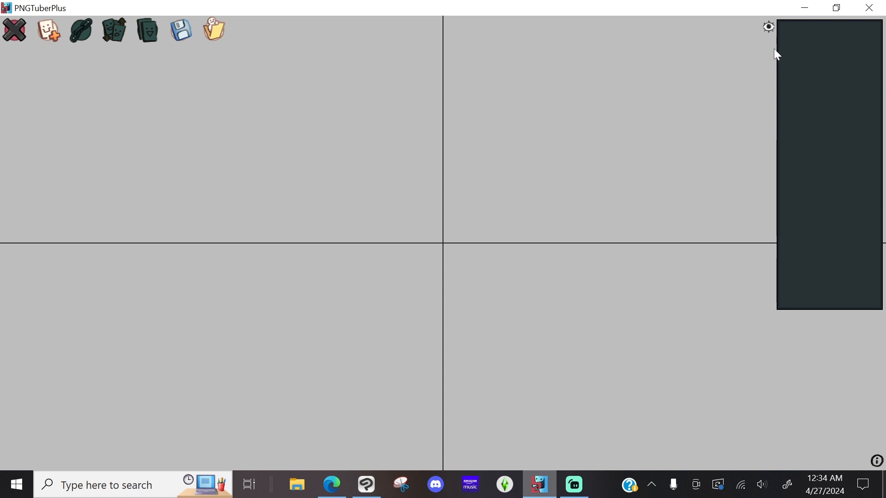
{"action": "left_click", "coordinate": [769, 26]}
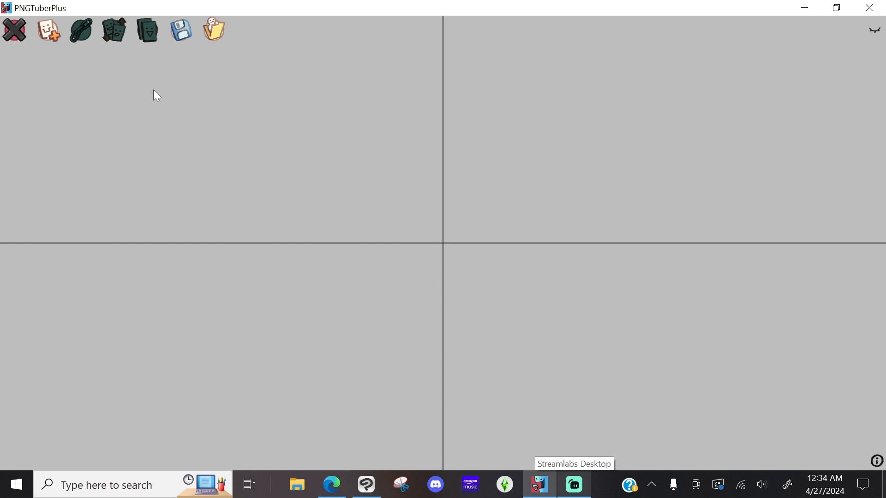
Add Bag.png, biddies.png and center bangs.png from the Example Model folder as new sprites.
{"action": "left_click", "coordinate": [48, 33]}
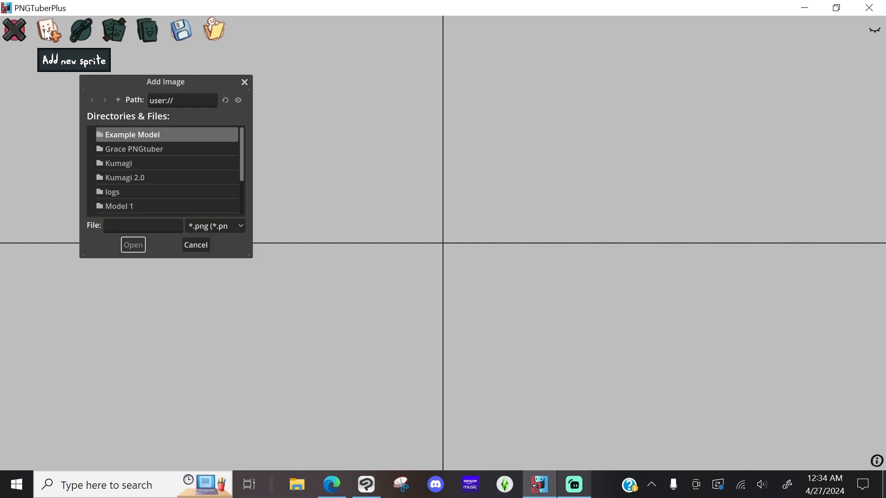
{"action": "double_click", "coordinate": [144, 135]}
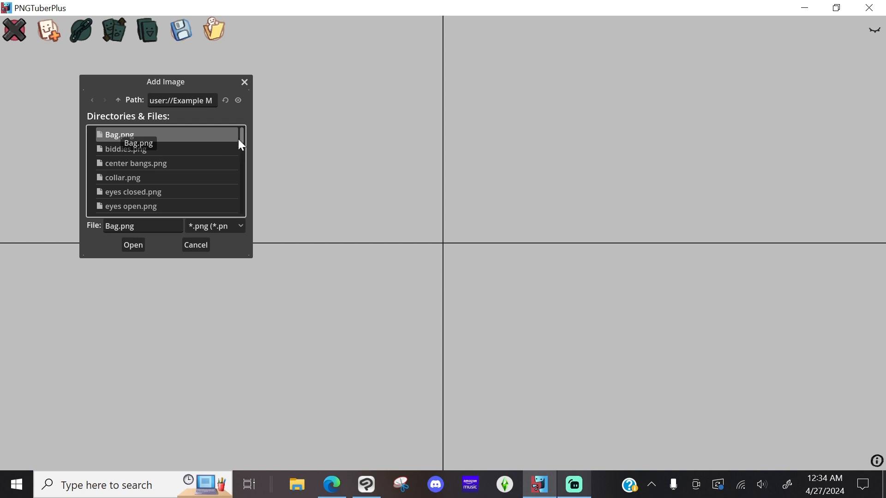
{"action": "double_click", "coordinate": [122, 134]}
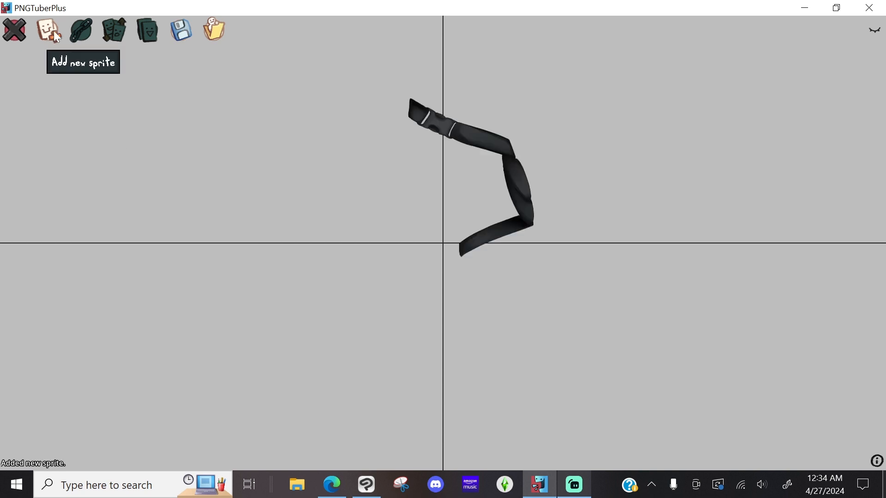
{"action": "left_click", "coordinate": [52, 31]}
{"action": "double_click", "coordinate": [127, 148]}
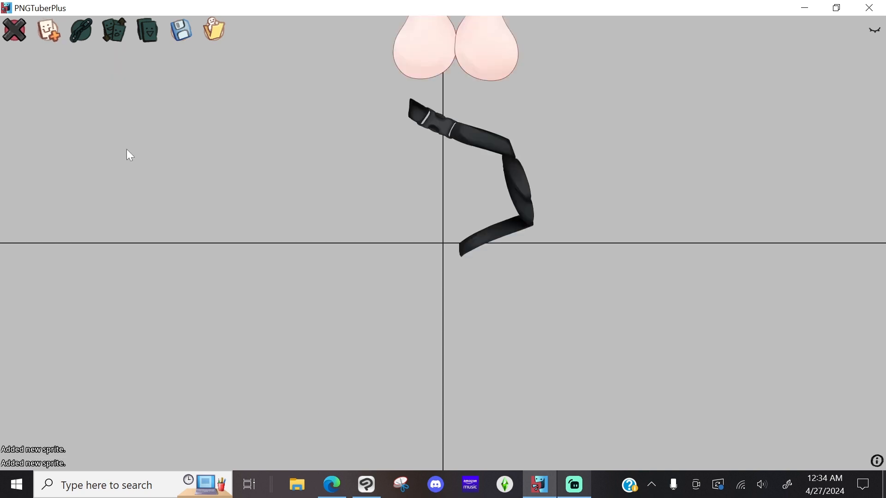
{"action": "left_click", "coordinate": [51, 31]}
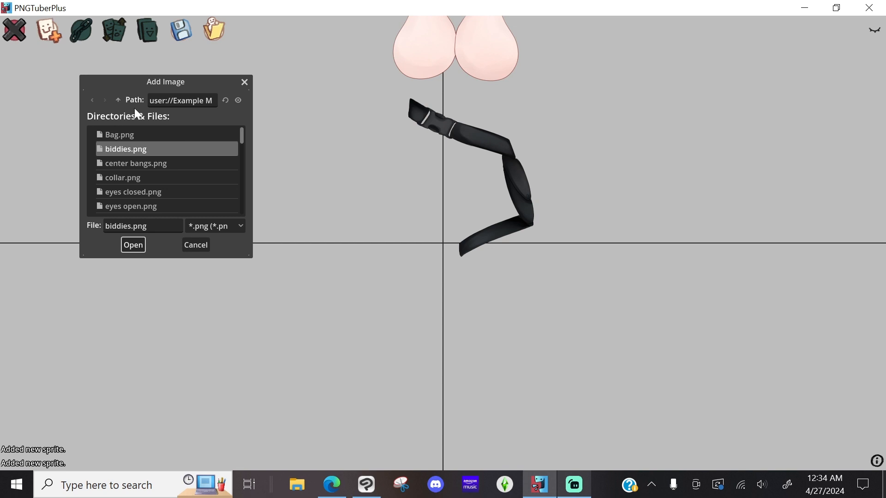
{"action": "double_click", "coordinate": [126, 164]}
Add collar.png, eyes closed.png and eyes open.png from the Example Model folder as new sprites.
{"action": "left_click", "coordinate": [50, 31]}
{"action": "double_click", "coordinate": [130, 177]}
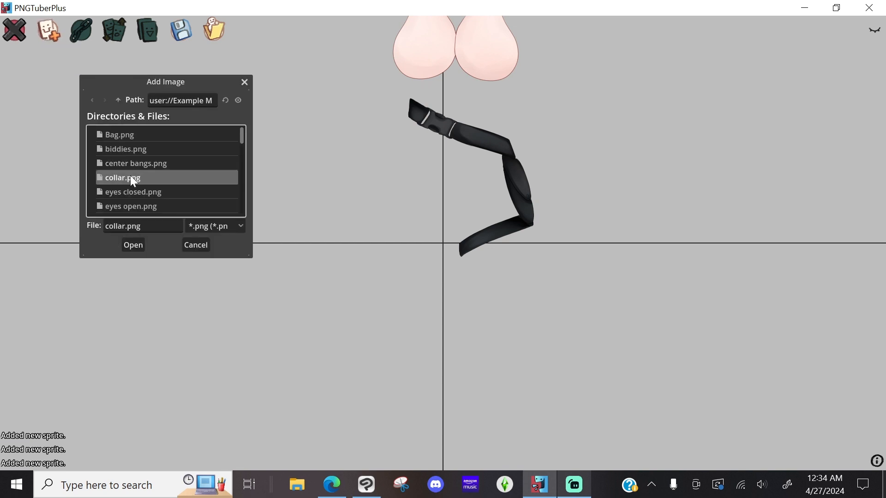
{"action": "left_click", "coordinate": [50, 30]}
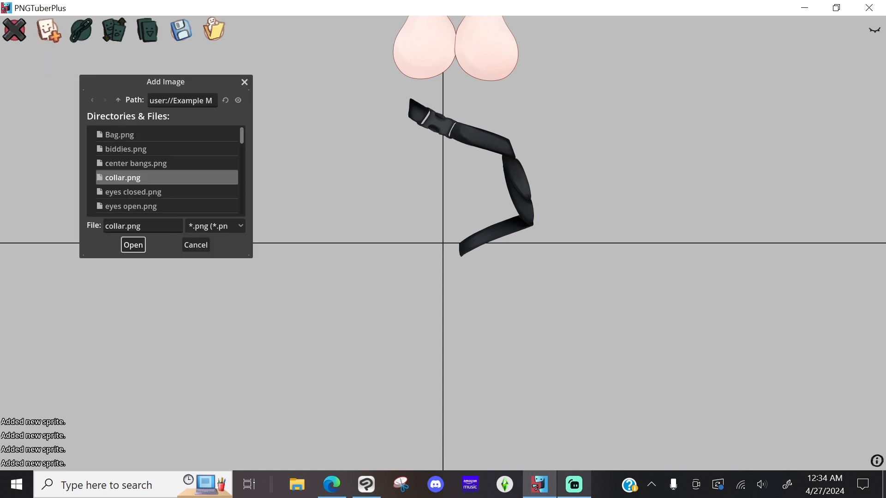
{"action": "double_click", "coordinate": [119, 194]}
{"action": "left_click", "coordinate": [50, 31]}
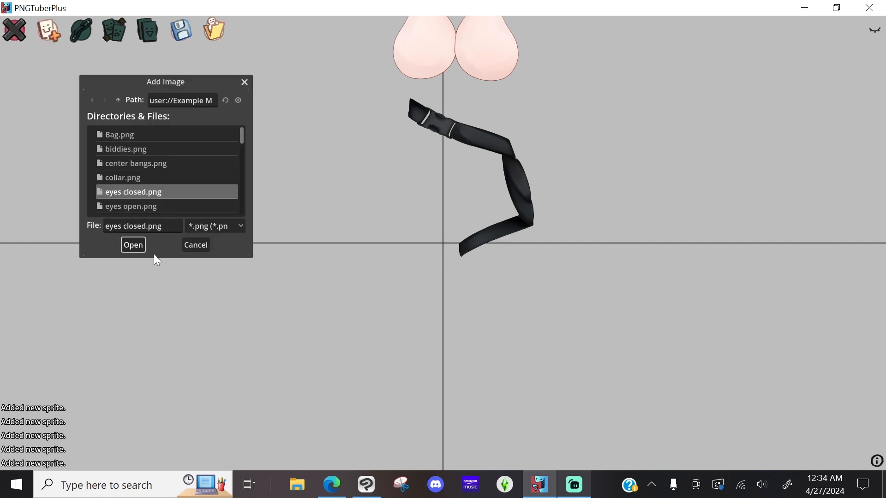
{"action": "double_click", "coordinate": [131, 206]}
Add glasses.png, Hair back.png and Head base.png from the Example Model folder as new sprites.
{"action": "left_click", "coordinate": [49, 33]}
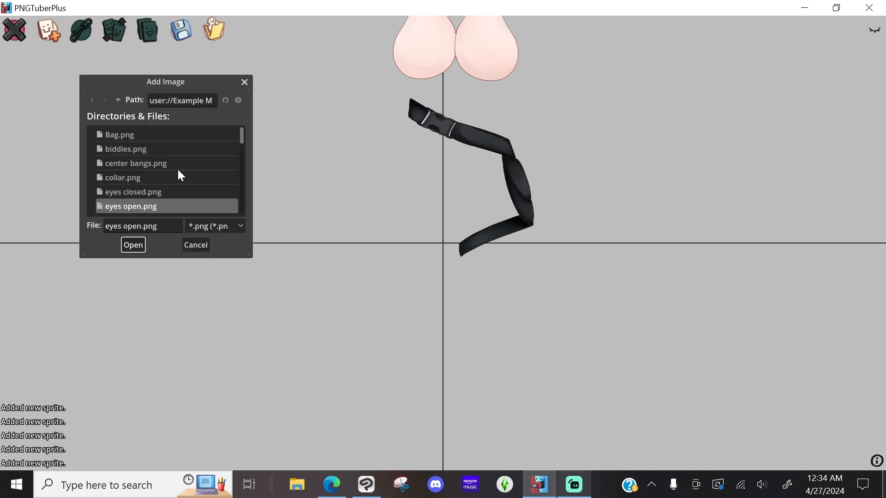
{"action": "scroll", "coordinate": [177, 169], "scroll_direction": "down", "scroll_amount": 2}
{"action": "double_click", "coordinate": [124, 181]}
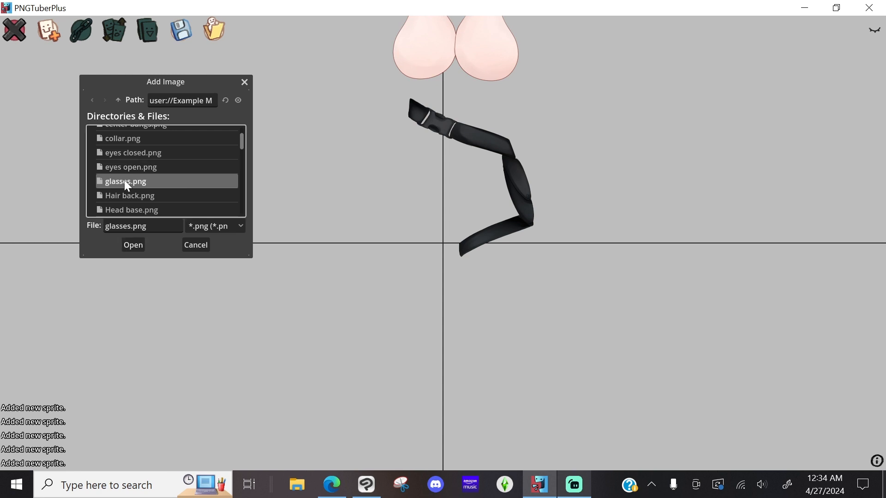
{"action": "left_click", "coordinate": [49, 31]}
{"action": "scroll", "coordinate": [155, 199], "scroll_direction": "down", "scroll_amount": 2}
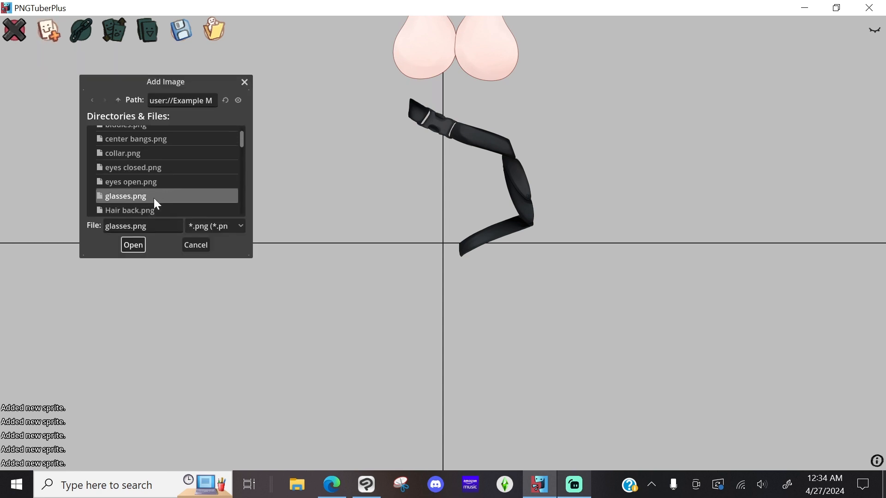
{"action": "scroll", "coordinate": [153, 198], "scroll_direction": "down", "scroll_amount": 1}
{"action": "double_click", "coordinate": [123, 178]}
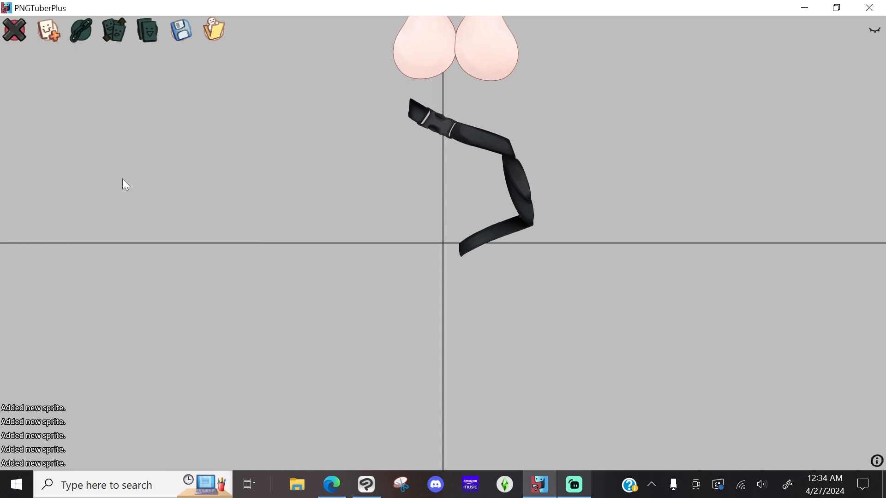
{"action": "left_click", "coordinate": [51, 27]}
{"action": "scroll", "coordinate": [160, 181], "scroll_direction": "down", "scroll_amount": 3}
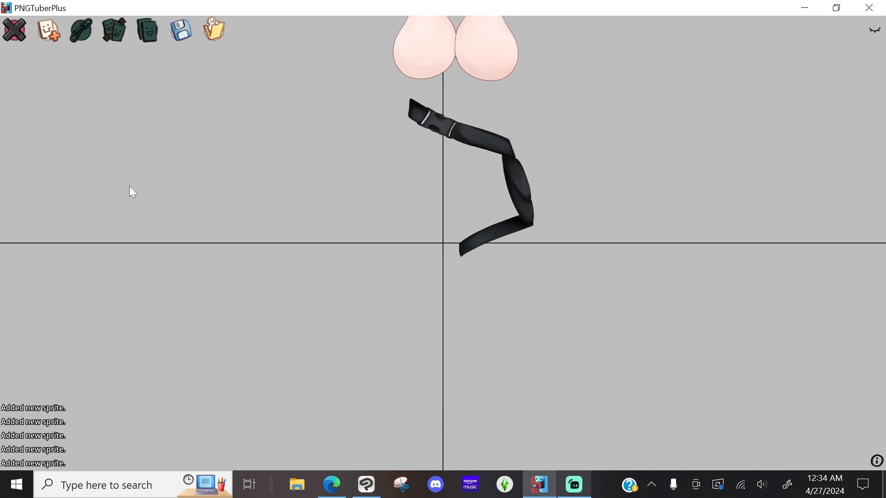
Add L bangs.png, L bow.png and L braid.png from the Example Model folder as new sprites.
{"action": "left_click", "coordinate": [50, 30]}
{"action": "scroll", "coordinate": [155, 207], "scroll_direction": "down", "scroll_amount": 6}
{"action": "double_click", "coordinate": [149, 184]}
{"action": "left_click", "coordinate": [50, 27]}
{"action": "scroll", "coordinate": [175, 203], "scroll_direction": "down", "scroll_amount": 6}
{"action": "double_click", "coordinate": [174, 201]}
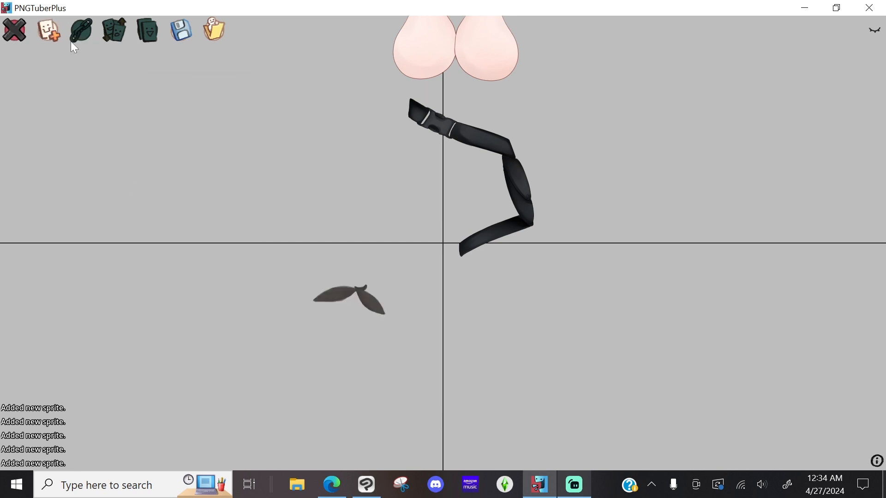
{"action": "left_click", "coordinate": [50, 31]}
{"action": "scroll", "coordinate": [152, 187], "scroll_direction": "down", "scroll_amount": 6}
{"action": "double_click", "coordinate": [132, 167]}
Add L fluff.png and L forearm.png from the Example Model folder as new sprites.
{"action": "left_click", "coordinate": [50, 36]}
{"action": "scroll", "coordinate": [169, 186], "scroll_direction": "down", "scroll_amount": 8}
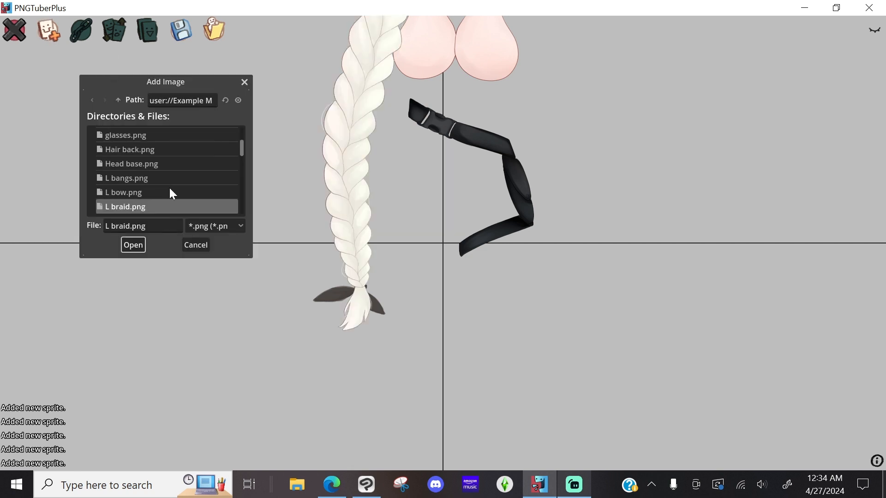
{"action": "double_click", "coordinate": [132, 168]}
{"action": "left_click", "coordinate": [49, 33]}
{"action": "scroll", "coordinate": [138, 136], "scroll_direction": "down", "scroll_amount": 6}
{"action": "scroll", "coordinate": [137, 136], "scroll_direction": "down", "scroll_amount": 5}
{"action": "double_click", "coordinate": [133, 165]}
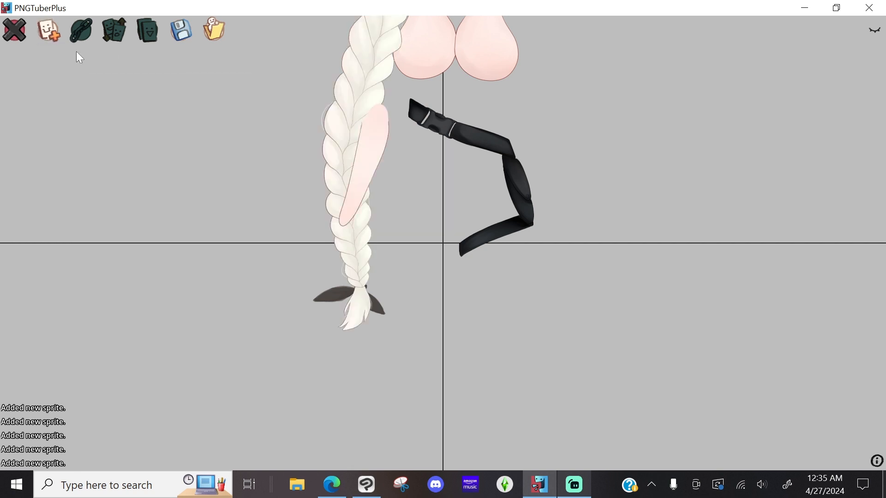
Add L frame.png and L hand.png from the Example Model folder as new sprites.
{"action": "left_click", "coordinate": [50, 34]}
{"action": "scroll", "coordinate": [165, 190], "scroll_direction": "down", "scroll_amount": 12}
{"action": "left_click", "coordinate": [123, 175]}
{"action": "double_click", "coordinate": [123, 175]}
{"action": "left_click", "coordinate": [50, 34]}
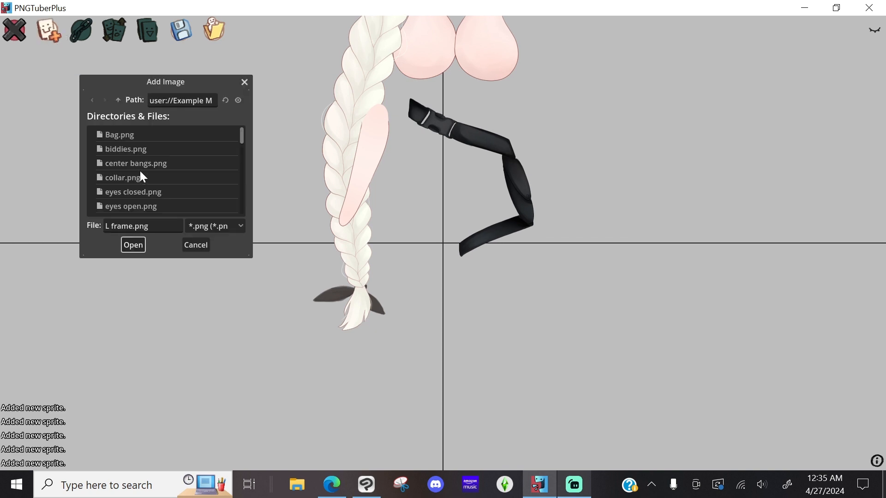
{"action": "scroll", "coordinate": [139, 169], "scroll_direction": "down", "scroll_amount": 12}
{"action": "double_click", "coordinate": [120, 181]}
Add L inner ear.png and L leg.png from the Example Model folder as new sprites.
{"action": "left_click", "coordinate": [50, 35]}
{"action": "scroll", "coordinate": [155, 196], "scroll_direction": "down", "scroll_amount": 12}
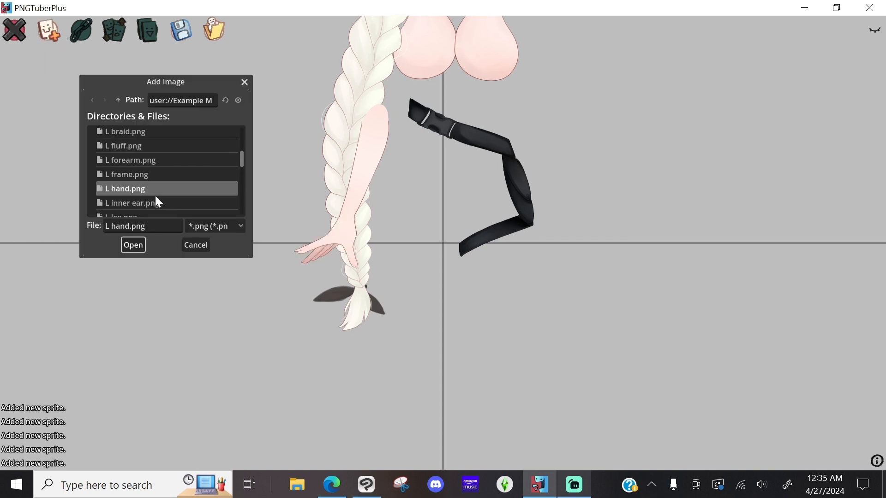
{"action": "double_click", "coordinate": [155, 195]}
{"action": "left_click", "coordinate": [49, 34]}
{"action": "scroll", "coordinate": [143, 171], "scroll_direction": "down", "scroll_amount": 10}
{"action": "scroll", "coordinate": [143, 172], "scroll_direction": "down", "scroll_amount": 3}
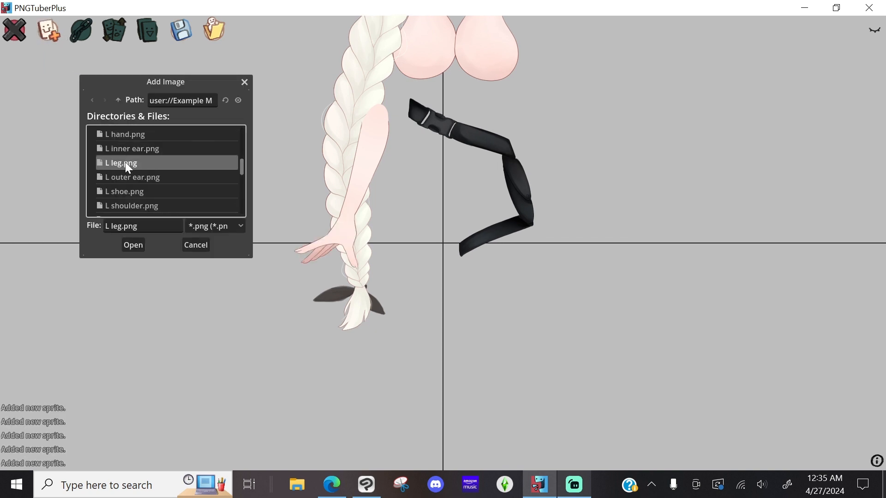
{"action": "double_click", "coordinate": [125, 161]}
Add L outer ear.png and L shoe.png from the Example Model folder as new sprites.
{"action": "left_click", "coordinate": [50, 34]}
{"action": "scroll", "coordinate": [165, 192], "scroll_direction": "down", "scroll_amount": 12}
{"action": "left_click", "coordinate": [133, 180]}
{"action": "double_click", "coordinate": [132, 180]}
{"action": "left_click", "coordinate": [50, 35]}
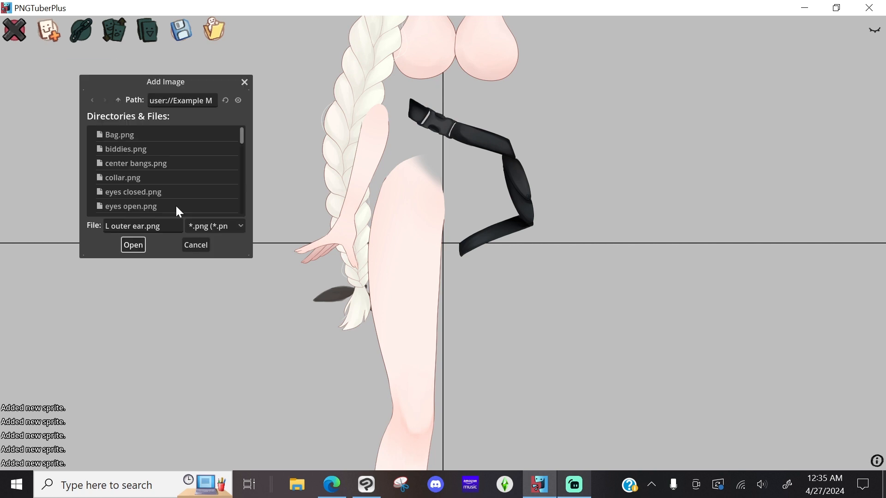
{"action": "scroll", "coordinate": [175, 204], "scroll_direction": "down", "scroll_amount": 13}
{"action": "double_click", "coordinate": [143, 209]}
Add L shoulder.png and mouth closed.png from the Example Model folder as new sprites.
{"action": "left_click", "coordinate": [50, 35]}
{"action": "scroll", "coordinate": [146, 154], "scroll_direction": "down", "scroll_amount": 14}
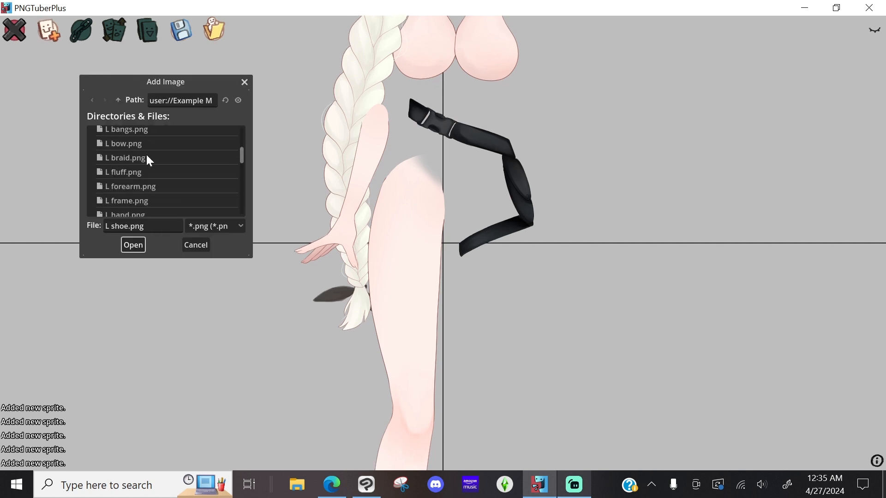
{"action": "double_click", "coordinate": [142, 161]}
{"action": "left_click", "coordinate": [54, 34]}
{"action": "scroll", "coordinate": [145, 178], "scroll_direction": "down", "scroll_amount": 9}
{"action": "scroll", "coordinate": [145, 179], "scroll_direction": "down", "scroll_amount": 13}
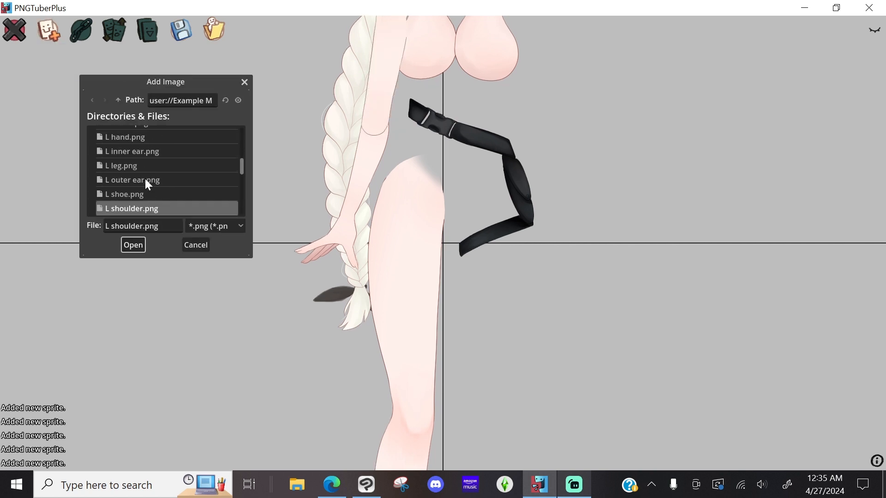
{"action": "double_click", "coordinate": [145, 179]}
Add mouth open.png and neck.png from the Example Model folder as new sprites.
{"action": "left_click", "coordinate": [49, 35]}
{"action": "scroll", "coordinate": [165, 164], "scroll_direction": "down", "scroll_amount": 10}
{"action": "scroll", "coordinate": [166, 165], "scroll_direction": "down", "scroll_amount": 3}
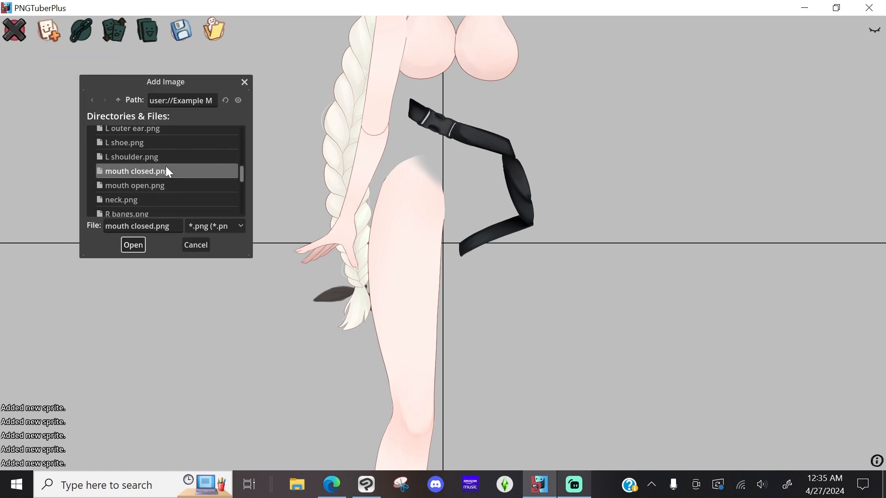
{"action": "double_click", "coordinate": [165, 168]}
{"action": "left_click", "coordinate": [50, 32]}
{"action": "scroll", "coordinate": [170, 142], "scroll_direction": "down", "scroll_amount": 10}
{"action": "scroll", "coordinate": [170, 142], "scroll_direction": "down", "scroll_amount": 1}
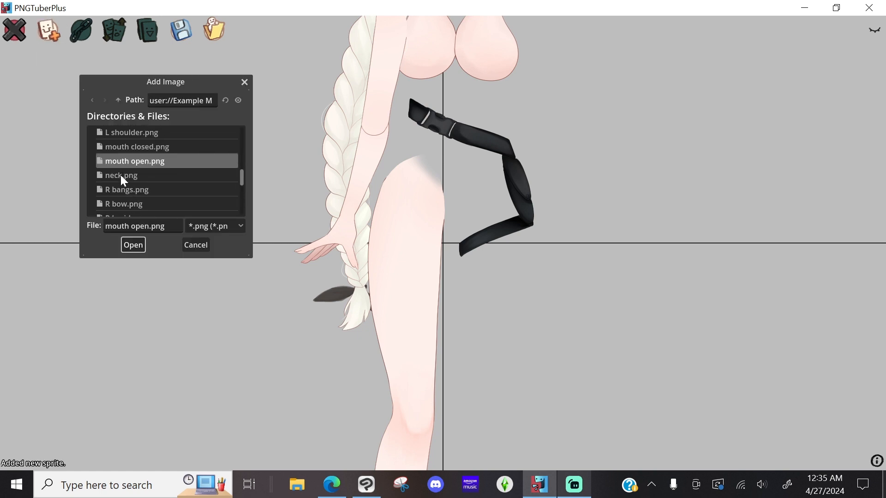
{"action": "double_click", "coordinate": [121, 175]}
Add R bangs.png and R bow.png from the Example Model folder as new sprites.
{"action": "left_click", "coordinate": [50, 32]}
{"action": "scroll", "coordinate": [157, 170], "scroll_direction": "down", "scroll_amount": 10}
{"action": "double_click", "coordinate": [158, 170]}
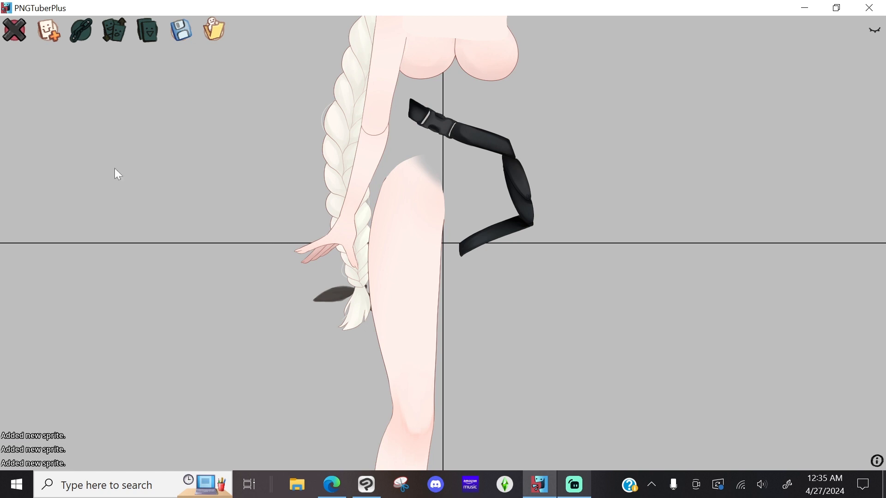
{"action": "left_click", "coordinate": [50, 32]}
{"action": "scroll", "coordinate": [146, 184], "scroll_direction": "down", "scroll_amount": 12}
{"action": "double_click", "coordinate": [127, 173]}
Add R braid.png and R fluff.png from the Example Model folder as new sprites.
{"action": "left_click", "coordinate": [49, 32]}
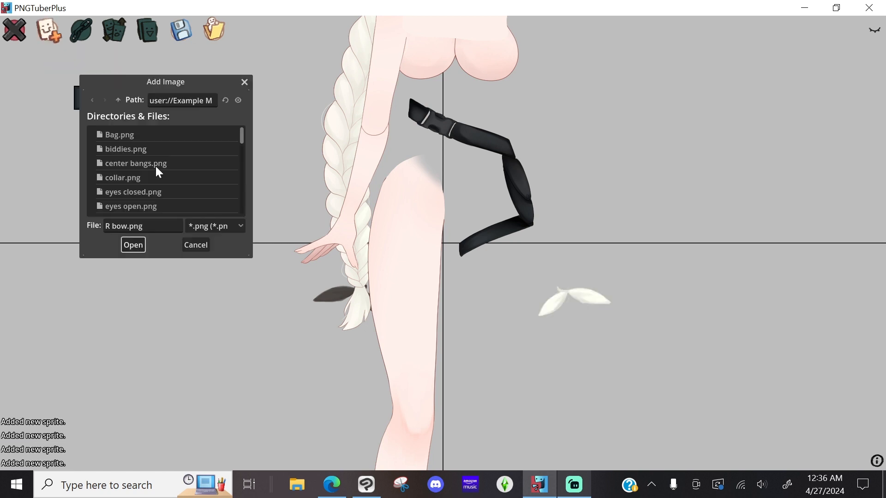
{"action": "scroll", "coordinate": [156, 166], "scroll_direction": "down", "scroll_amount": 12}
{"action": "left_click", "coordinate": [130, 183]}
{"action": "double_click", "coordinate": [130, 182]}
{"action": "left_click", "coordinate": [49, 32]}
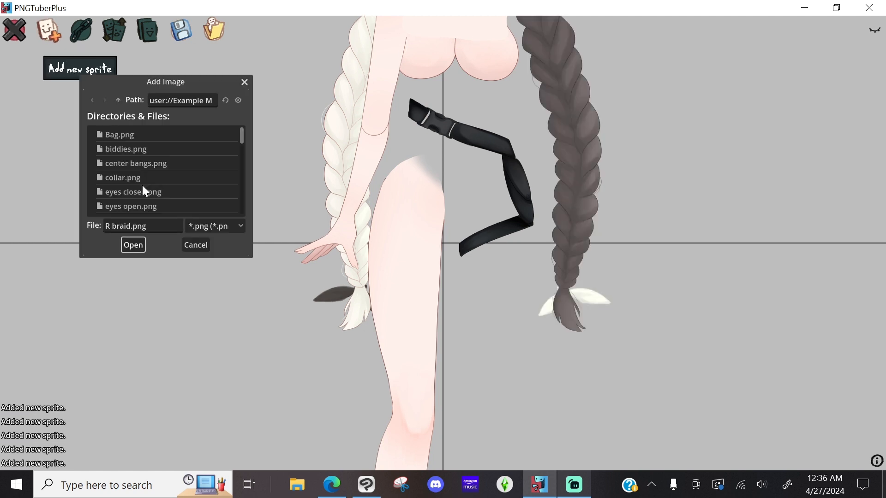
{"action": "scroll", "coordinate": [142, 183], "scroll_direction": "down", "scroll_amount": 12}
{"action": "left_click", "coordinate": [127, 179]}
{"action": "double_click", "coordinate": [127, 177]}
Add R forearm.png and R frame.png from the Example Model folder as new sprites.
{"action": "left_click", "coordinate": [50, 33]}
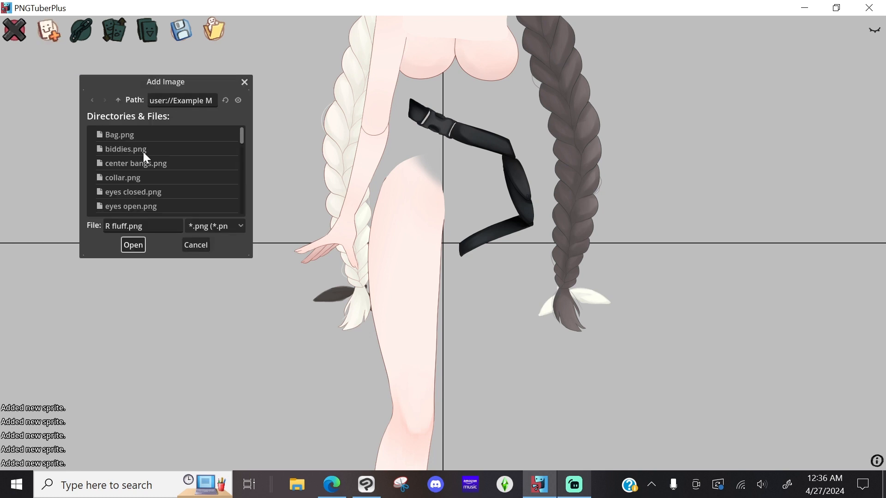
{"action": "scroll", "coordinate": [143, 151], "scroll_direction": "down", "scroll_amount": 12}
{"action": "double_click", "coordinate": [123, 169]}
{"action": "left_click", "coordinate": [49, 33]}
{"action": "scroll", "coordinate": [142, 166], "scroll_direction": "down", "scroll_amount": 3}
{"action": "scroll", "coordinate": [142, 167], "scroll_direction": "down", "scroll_amount": 10}
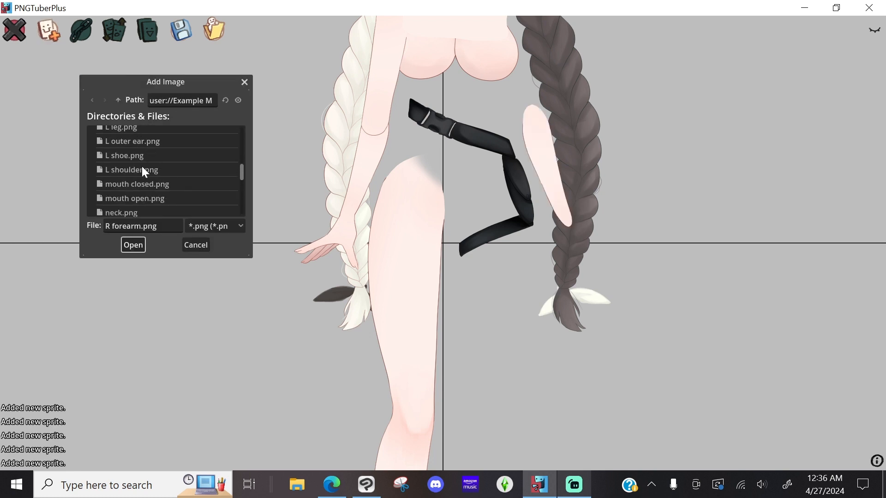
{"action": "left_click", "coordinate": [127, 173]}
Add R hand.png and R inner ear.png from the Example Model folder as new sprites.
{"action": "scroll", "coordinate": [138, 175], "scroll_direction": "up", "scroll_amount": 9}
{"action": "scroll", "coordinate": [149, 171], "scroll_direction": "down", "scroll_amount": 7}
{"action": "scroll", "coordinate": [149, 172], "scroll_direction": "down", "scroll_amount": 4}
{"action": "double_click", "coordinate": [138, 184]}
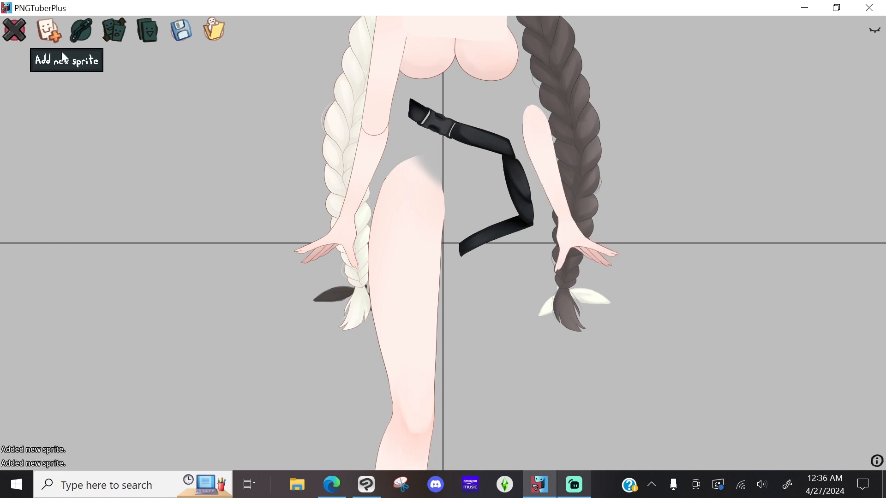
{"action": "left_click", "coordinate": [50, 34]}
{"action": "scroll", "coordinate": [140, 162], "scroll_direction": "down", "scroll_amount": 20}
{"action": "double_click", "coordinate": [133, 193]}
Add R leg.png and R outer ear.png from the Example Model folder as new sprites.
{"action": "left_click", "coordinate": [50, 34]}
{"action": "scroll", "coordinate": [148, 157], "scroll_direction": "down", "scroll_amount": 20}
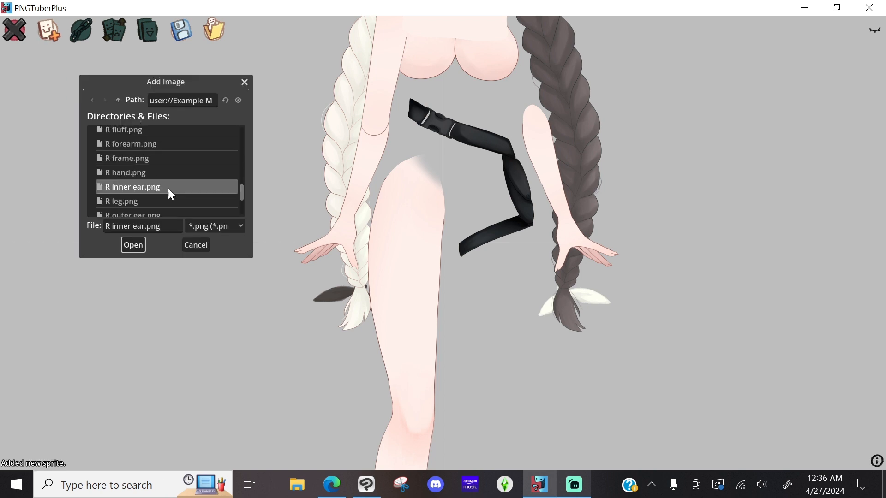
{"action": "double_click", "coordinate": [148, 201]}
{"action": "left_click", "coordinate": [49, 33]}
{"action": "scroll", "coordinate": [143, 177], "scroll_direction": "down", "scroll_amount": 20}
{"action": "scroll", "coordinate": [145, 182], "scroll_direction": "up", "scroll_amount": 3}
{"action": "scroll", "coordinate": [143, 177], "scroll_direction": "down", "scroll_amount": 3}
{"action": "double_click", "coordinate": [143, 178]}
Add R shoe.png and R shoulder.png from the Example Model folder as new sprites.
{"action": "left_click", "coordinate": [50, 34]}
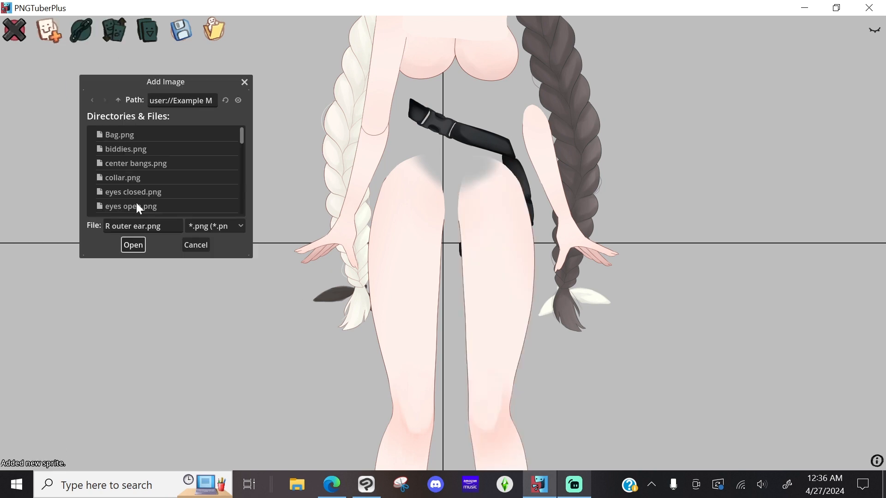
{"action": "scroll", "coordinate": [137, 203], "scroll_direction": "down", "scroll_amount": 20}
{"action": "double_click", "coordinate": [118, 160]}
{"action": "left_click", "coordinate": [50, 34]}
{"action": "scroll", "coordinate": [145, 179], "scroll_direction": "down", "scroll_amount": 11}
{"action": "scroll", "coordinate": [145, 179], "scroll_direction": "down", "scroll_amount": 12}
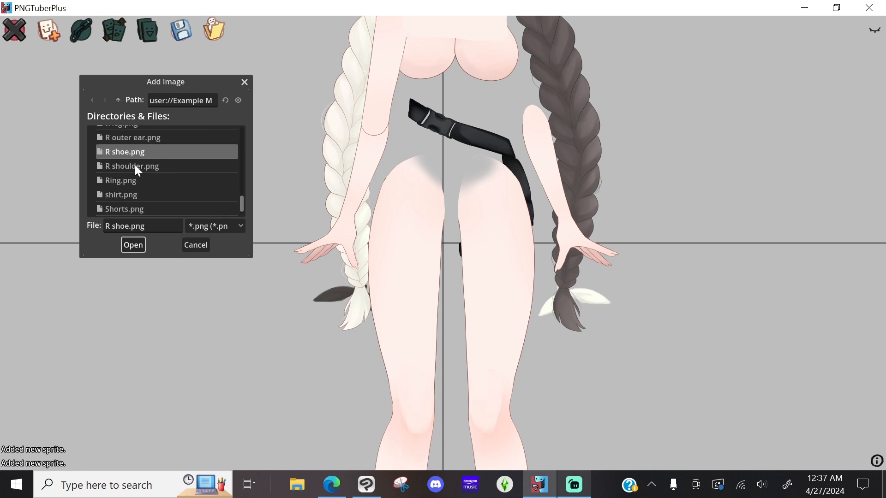
{"action": "double_click", "coordinate": [135, 164]}
Add Ring.png and shirt.png from the Example Model folder as new sprites.
{"action": "left_click", "coordinate": [50, 34]}
{"action": "scroll", "coordinate": [152, 185], "scroll_direction": "down", "scroll_amount": 20}
{"action": "double_click", "coordinate": [151, 184]}
{"action": "left_click", "coordinate": [47, 33]}
{"action": "scroll", "coordinate": [152, 142], "scroll_direction": "down", "scroll_amount": 20}
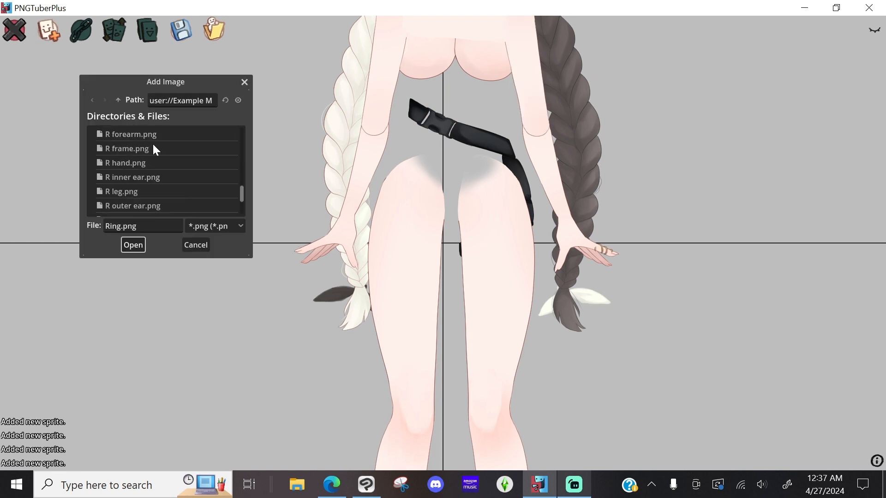
{"action": "double_click", "coordinate": [152, 143]}
Add Shorts.png and Torso.png from the Example Model folder as new sprites.
{"action": "left_click", "coordinate": [50, 32]}
{"action": "scroll", "coordinate": [137, 173], "scroll_direction": "down", "scroll_amount": 20}
{"action": "double_click", "coordinate": [137, 172]}
{"action": "left_click", "coordinate": [51, 35]}
{"action": "scroll", "coordinate": [150, 186], "scroll_direction": "down", "scroll_amount": 20}
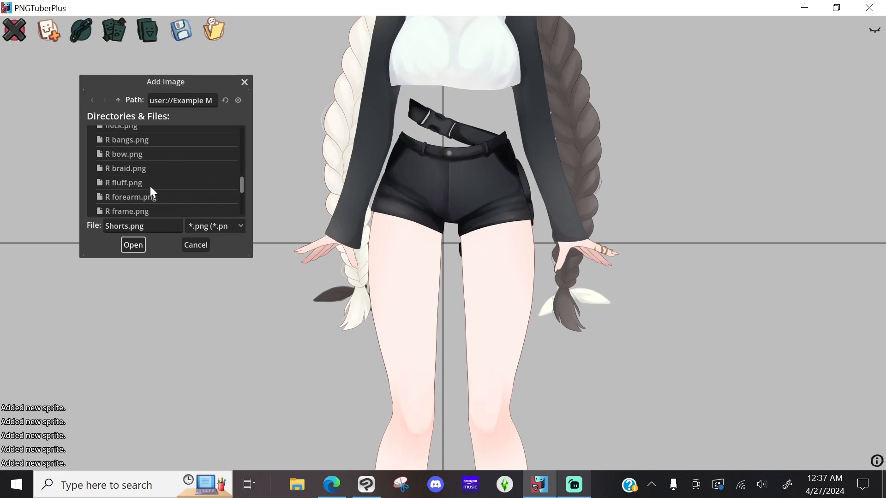
{"action": "double_click", "coordinate": [128, 206]}
Show the sprite list and raise the layer of Shorts.png so the shorts sit in front of the torso.
{"action": "scroll", "coordinate": [338, 217], "scroll_direction": "down", "scroll_amount": 8}
{"action": "scroll", "coordinate": [338, 217], "scroll_direction": "up", "scroll_amount": 3}
{"action": "left_click", "coordinate": [874, 30]}
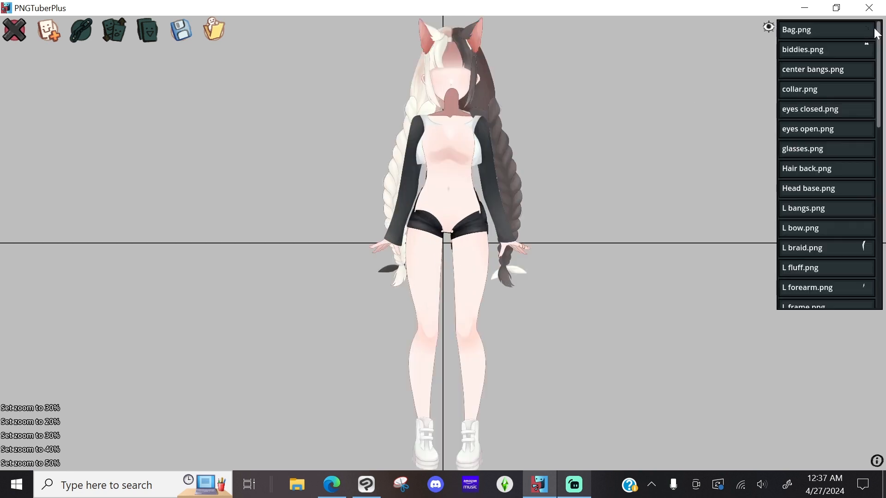
{"action": "scroll", "coordinate": [826, 185], "scroll_direction": "down", "scroll_amount": 10}
{"action": "left_click", "coordinate": [807, 302]}
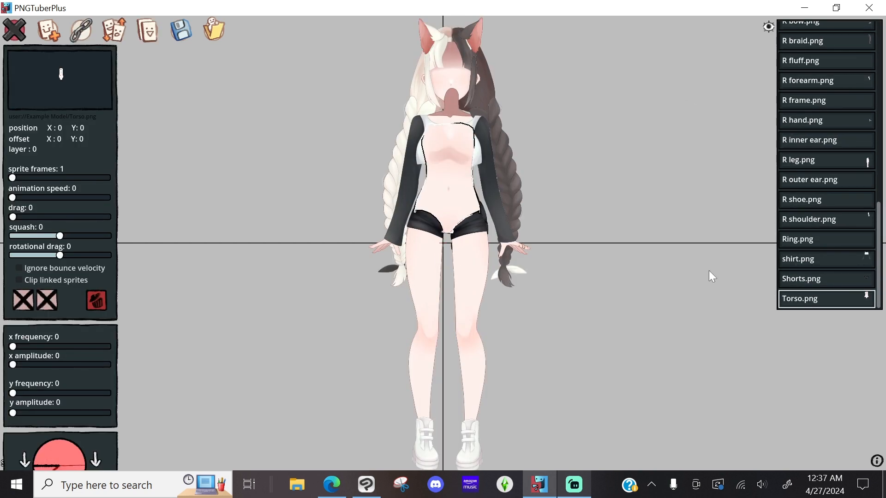
{"action": "scroll", "coordinate": [648, 227], "scroll_direction": "up", "scroll_amount": 1}
{"action": "key", "text": "Up"}
{"action": "key", "text": "Up"}
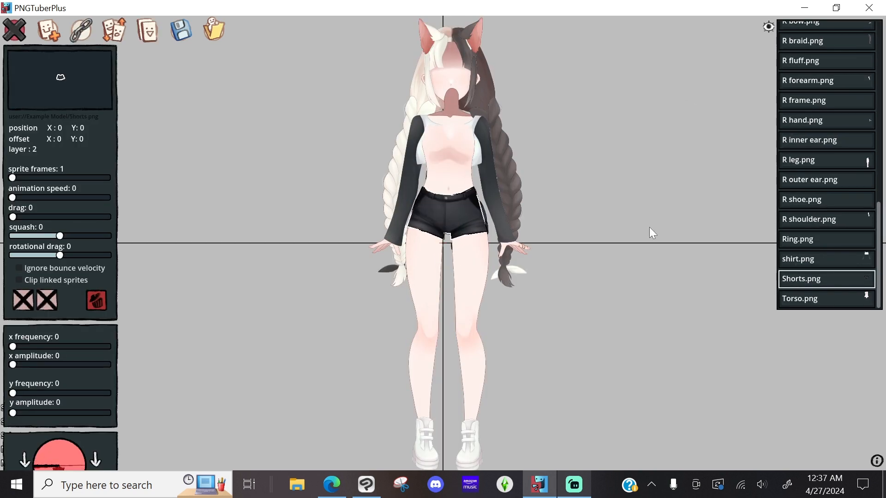
{"action": "key", "text": "Up"}
Raise the layers of R leg.png and L leg.png, keeping both legs behind the shorts.
{"action": "left_click", "coordinate": [800, 160]}
{"action": "key", "text": "Up"}
{"action": "left_click_drag", "start_coordinate": [878, 215], "coordinate": [872, 130]}
{"action": "left_click", "coordinate": [826, 100]}
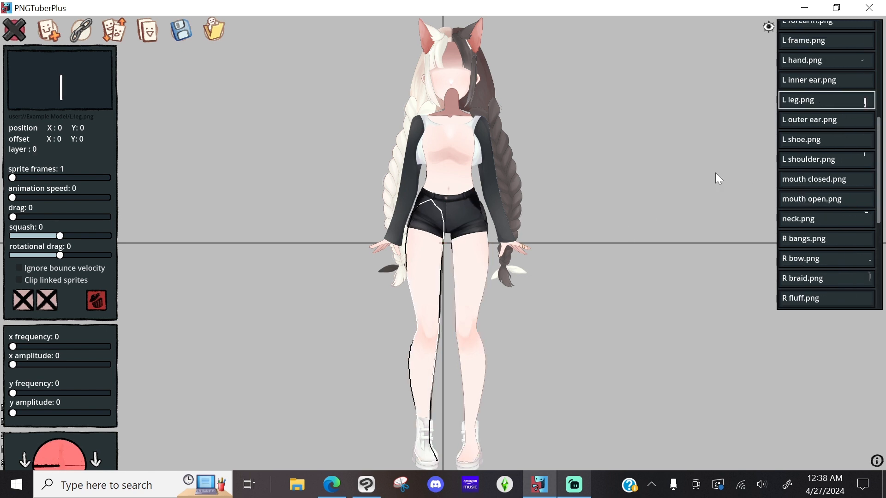
{"action": "key", "text": "Up"}
{"action": "key", "text": "Up"}
Raise the layers of R shoe.png and L shoe.png so both shoes sit in front of the feet.
{"action": "left_click", "coordinate": [472, 452]}
{"action": "key", "text": "Up"}
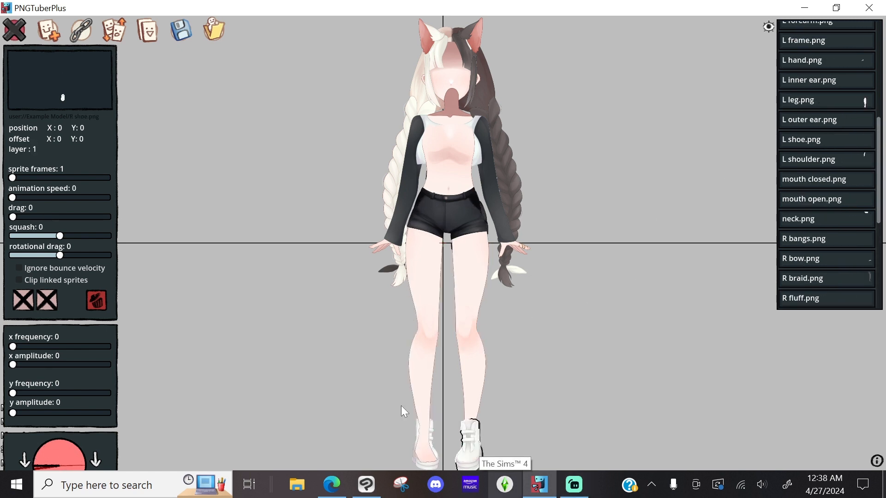
{"action": "left_click", "coordinate": [423, 450]}
{"action": "key", "text": "Up"}
{"action": "key", "text": "Up"}
Raise R bow.png and L bow.png to layer 1 so the bows sit in front of the braids.
{"action": "left_click", "coordinate": [517, 269]}
{"action": "key", "text": "Up"}
{"action": "left_click", "coordinate": [393, 269]}
{"action": "key", "text": "Up"}
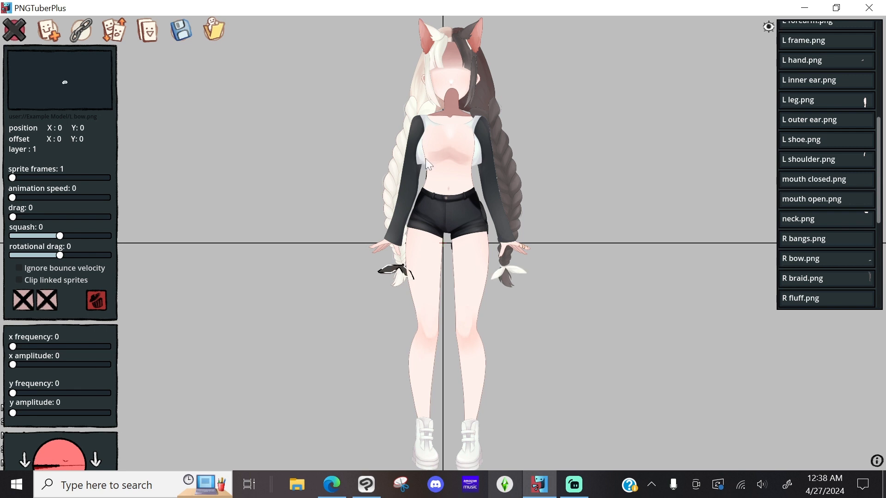
{"action": "left_click", "coordinate": [403, 208]}
{"action": "key", "text": "Up"}
{"action": "key", "text": "Down"}
{"action": "left_click", "coordinate": [825, 49]}
{"action": "left_click_drag", "start_coordinate": [879, 162], "coordinate": [877, 137]}
Raise shirt.png and biddies.png to layer 1 so they sit in front of the torso.
{"action": "left_click", "coordinate": [473, 138]}
{"action": "key", "text": "Up"}
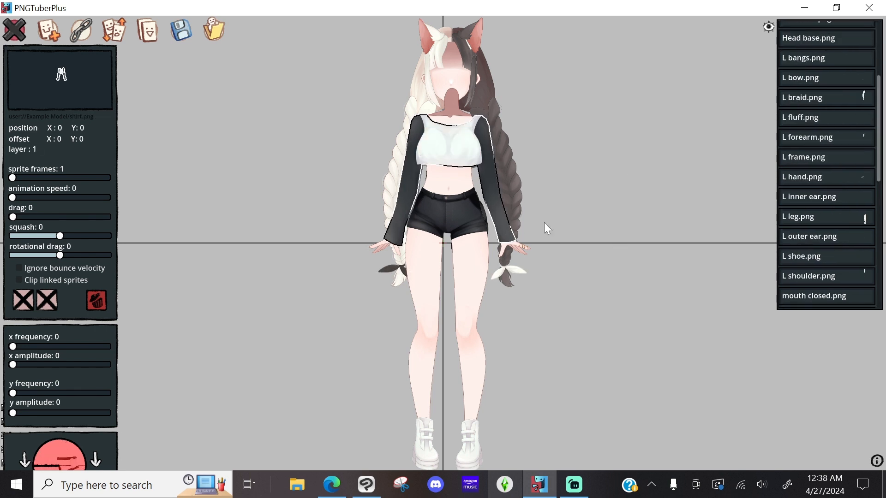
{"action": "left_click_drag", "start_coordinate": [877, 90], "coordinate": [877, 34]}
{"action": "left_click", "coordinate": [804, 53]}
{"action": "key", "text": "Up"}
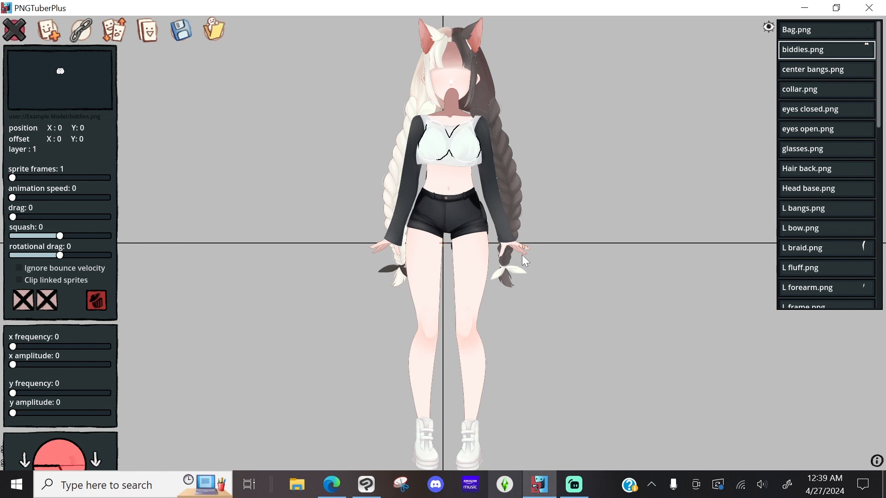
Check the talking visibility settings of mouth closed.png and mouth open.png.
{"action": "left_click", "coordinate": [464, 124]}
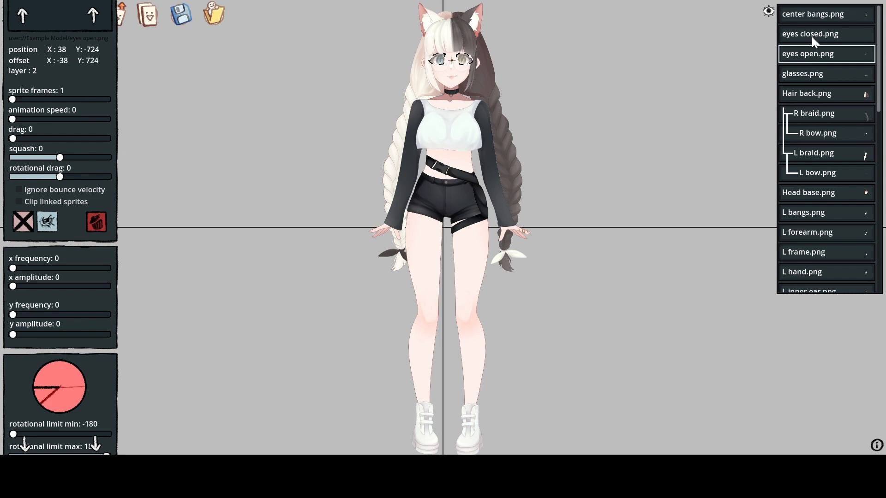
{"action": "scroll", "coordinate": [819, 60], "scroll_direction": "down", "scroll_amount": 5}
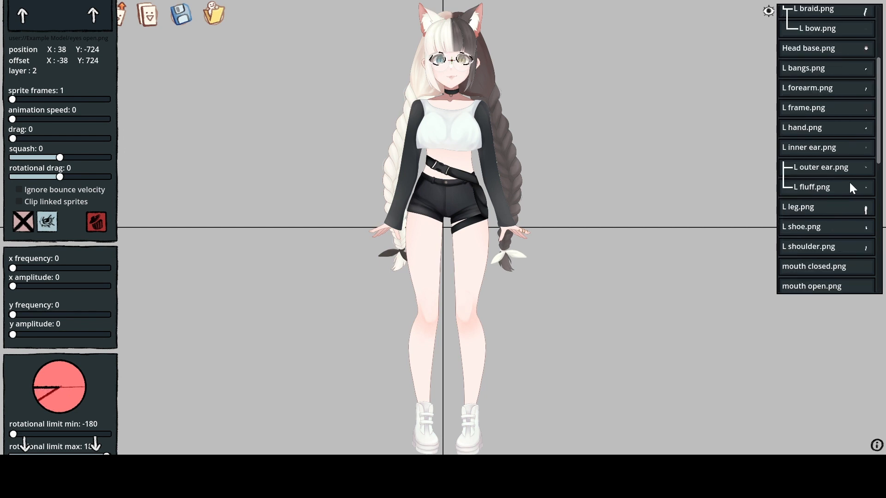
{"action": "scroll", "coordinate": [849, 181], "scroll_direction": "down", "scroll_amount": 1}
{"action": "scroll", "coordinate": [848, 181], "scroll_direction": "up", "scroll_amount": 6}
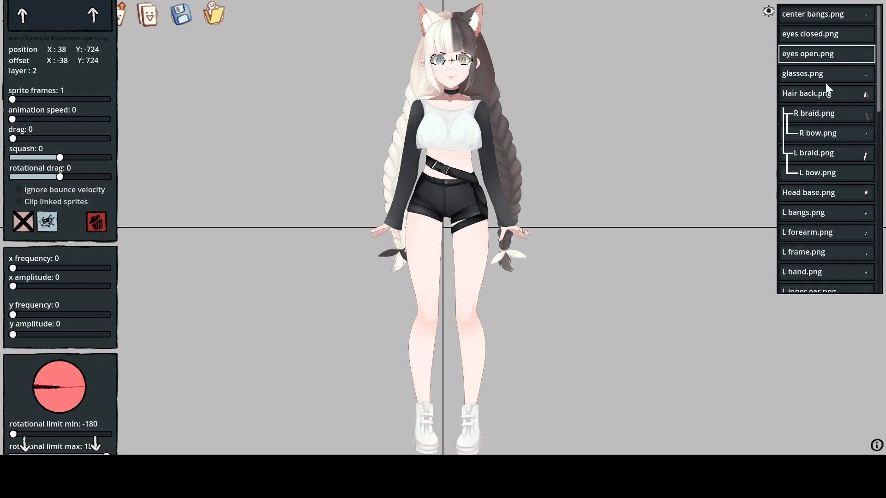
{"action": "scroll", "coordinate": [820, 217], "scroll_direction": "down", "scroll_amount": 4}
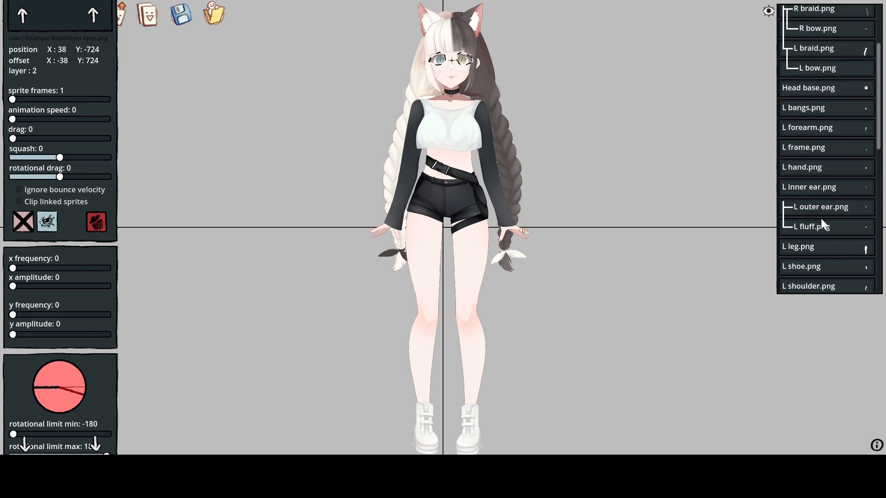
{"action": "left_click", "coordinate": [803, 184]}
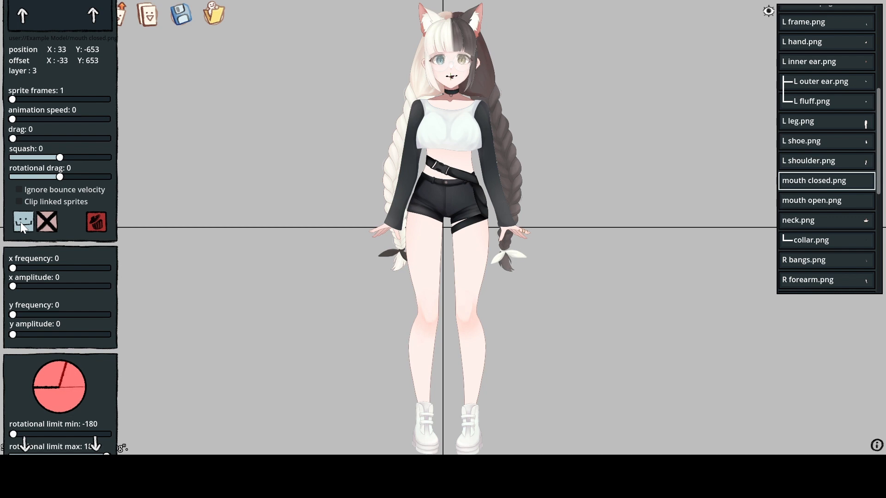
{"action": "left_click", "coordinate": [809, 200]}
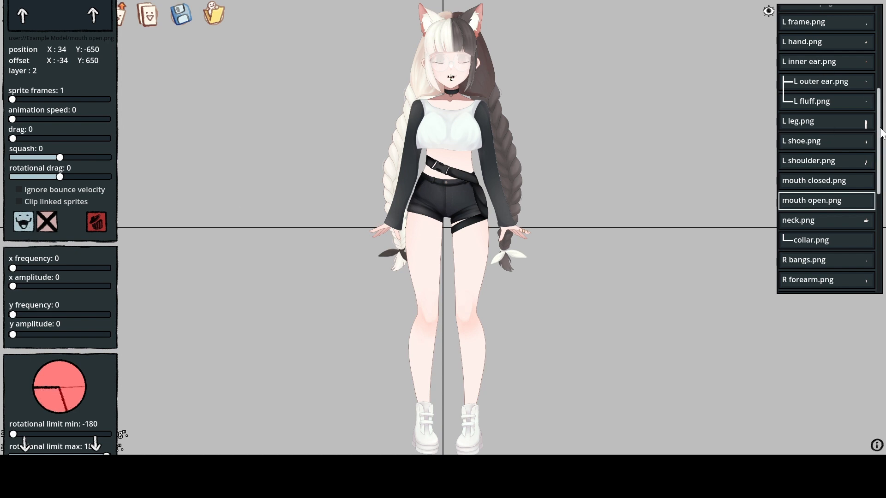
Check the blinking visibility settings of eyes closed.png and eyes open.png.
{"action": "scroll", "coordinate": [871, 59], "scroll_direction": "up", "scroll_amount": 5}
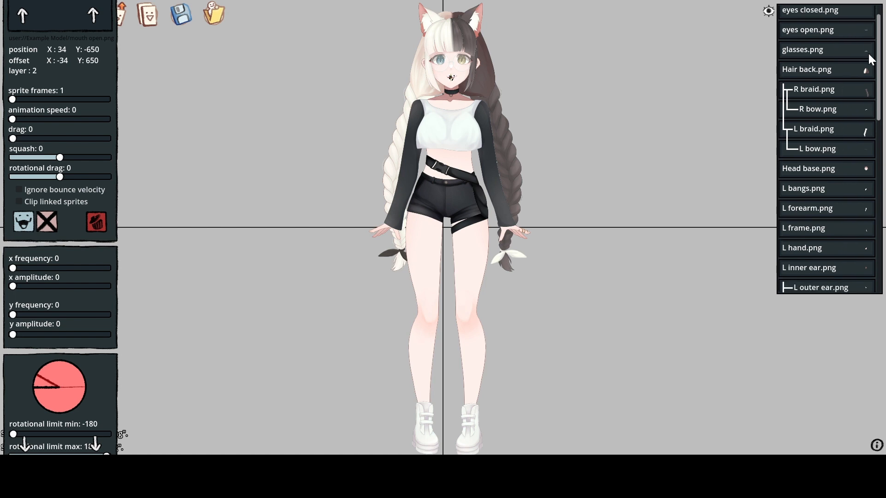
{"action": "left_click", "coordinate": [804, 9]}
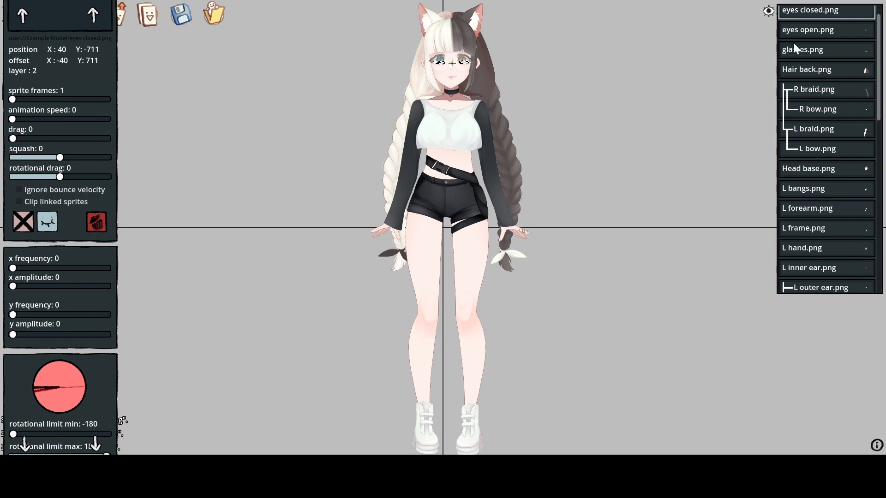
{"action": "left_click", "coordinate": [795, 30]}
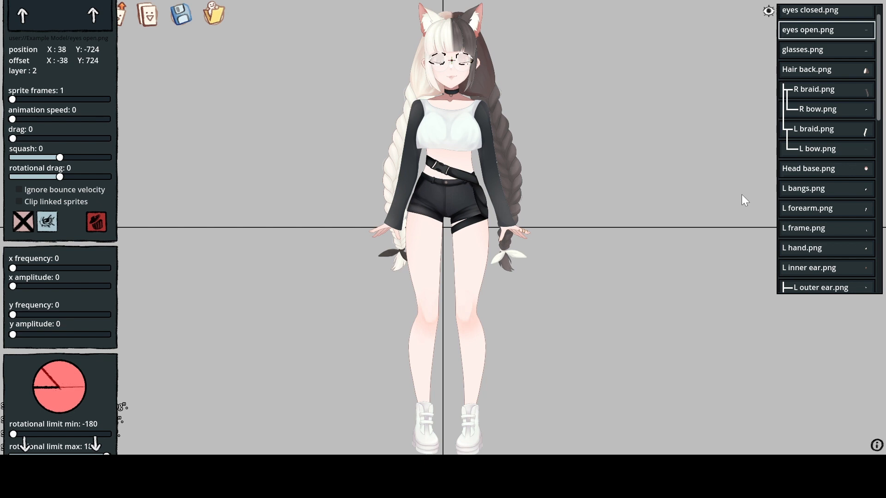
{"action": "scroll", "coordinate": [110, 88], "scroll_direction": "up", "scroll_amount": 4}
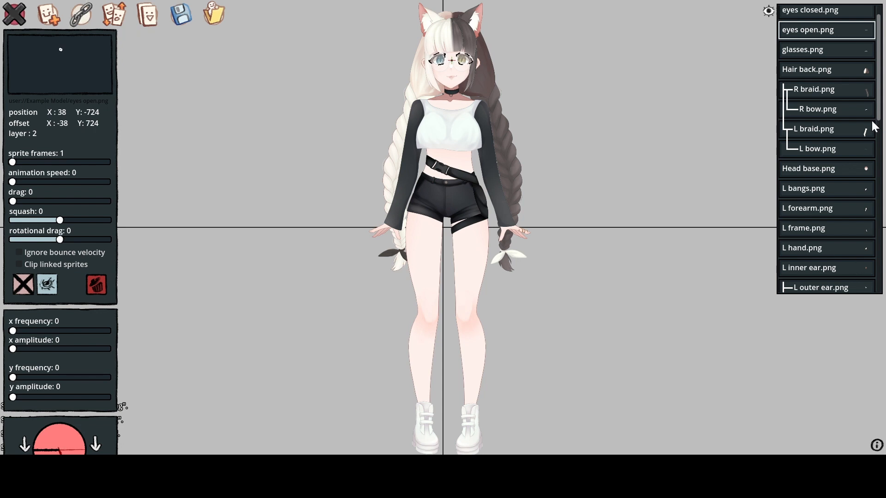
Try to link L hand.png to L forearm.png as its parent sprite.
{"action": "left_click_drag", "start_coordinate": [881, 107], "coordinate": [881, 121]}
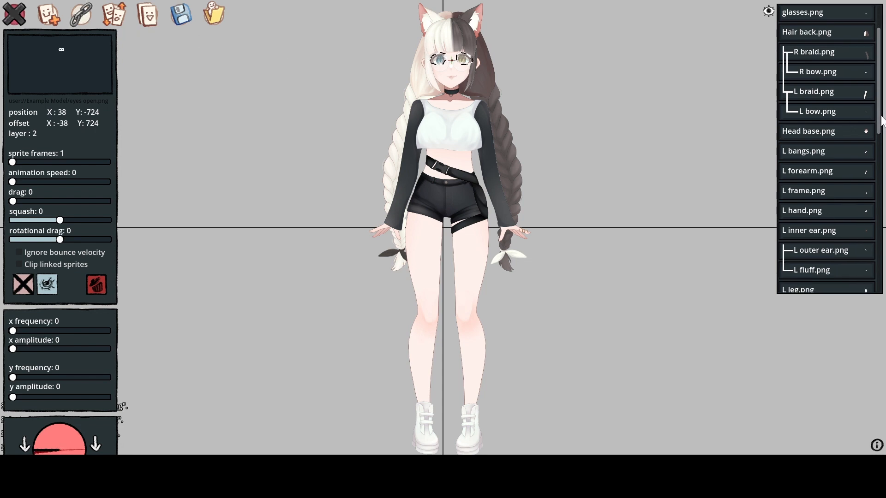
{"action": "left_click", "coordinate": [802, 213]}
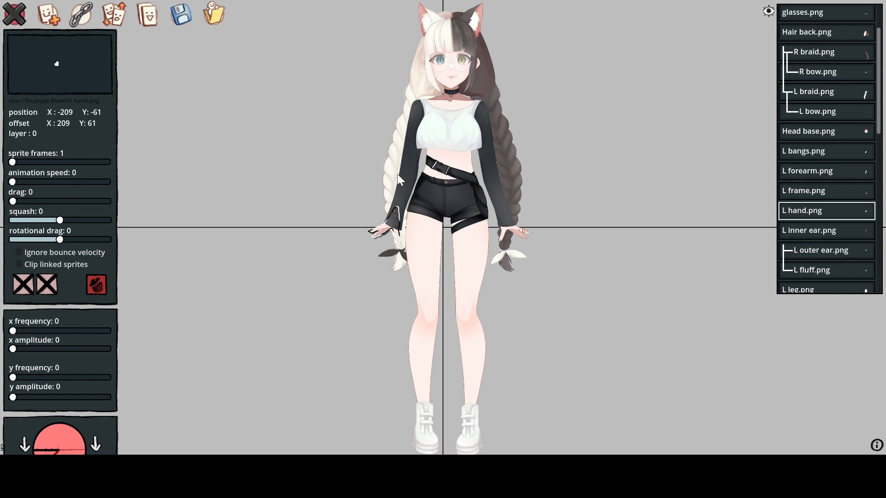
{"action": "key", "text": "l"}
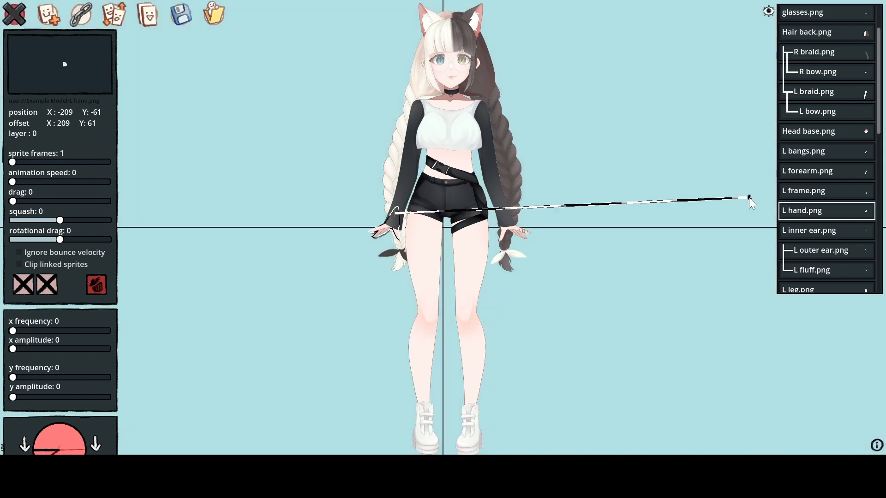
{"action": "left_click", "coordinate": [808, 170]}
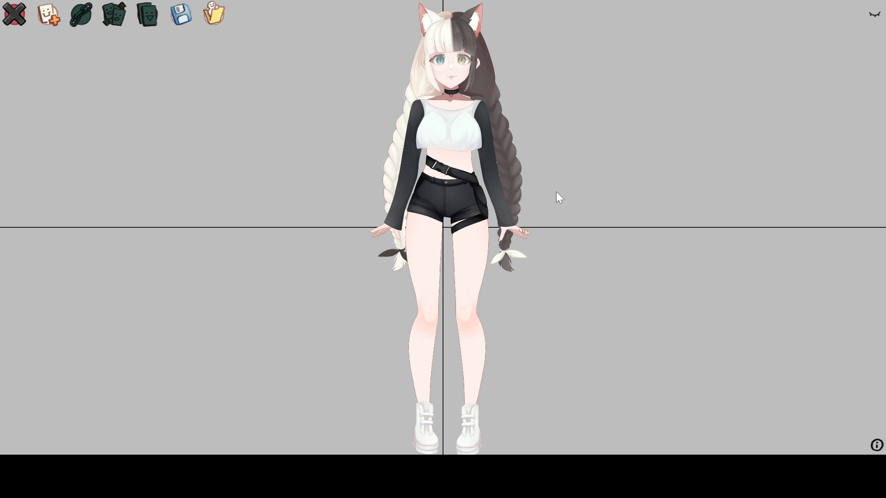
Shift the origin of R braid.png sideways and bring it back to position X 152, offset X -186, leaving the sprite deselected.
{"action": "left_click", "coordinate": [511, 161]}
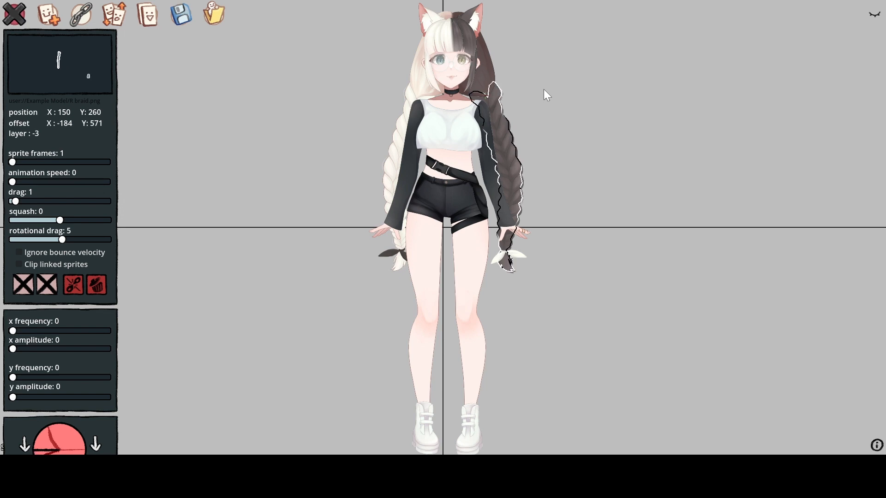
{"action": "key", "text": "ctrl+d"}
{"action": "key", "text": "ctrl+d"}
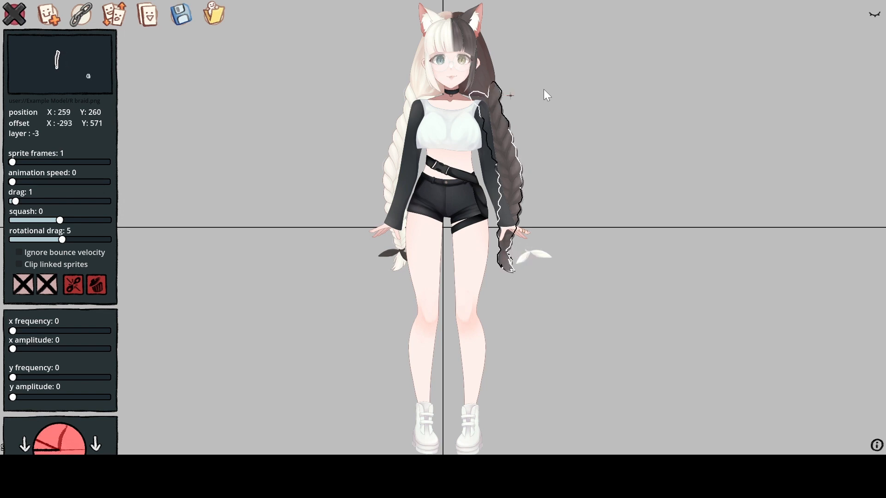
{"action": "key", "text": "ctrl+a"}
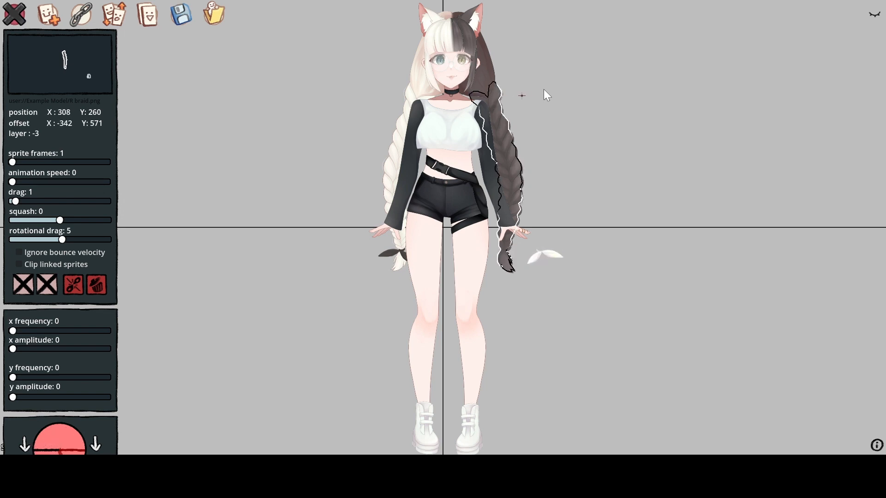
{"action": "key", "text": "ctrl+a"}
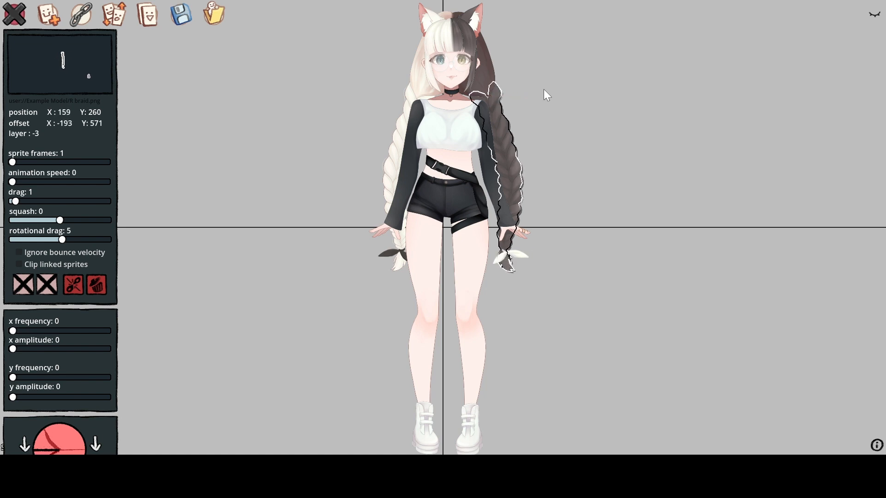
{"action": "key", "text": "ctrl+d"}
{"action": "key", "text": "ctrl+d"}
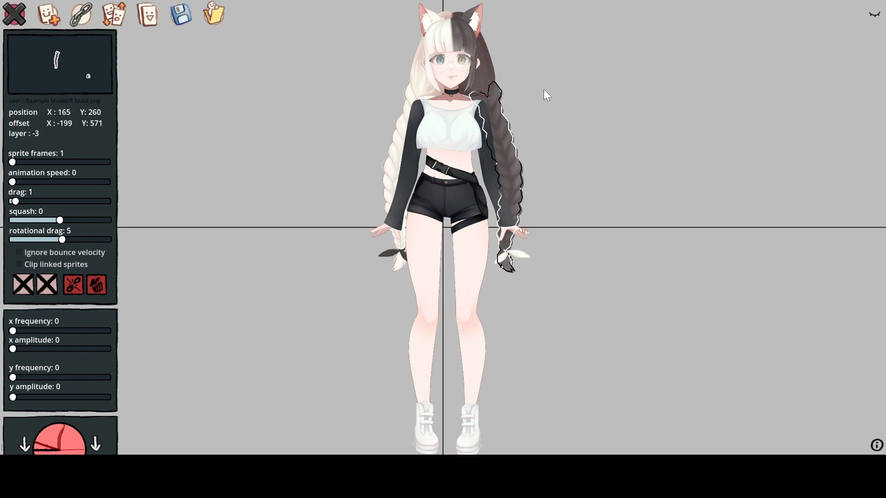
{"action": "key", "text": "ctrl+a"}
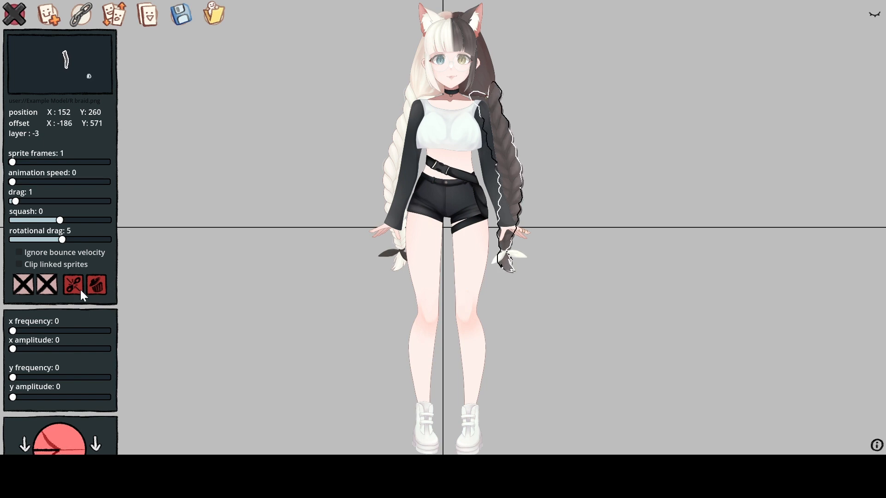
{"action": "left_click", "coordinate": [613, 293]}
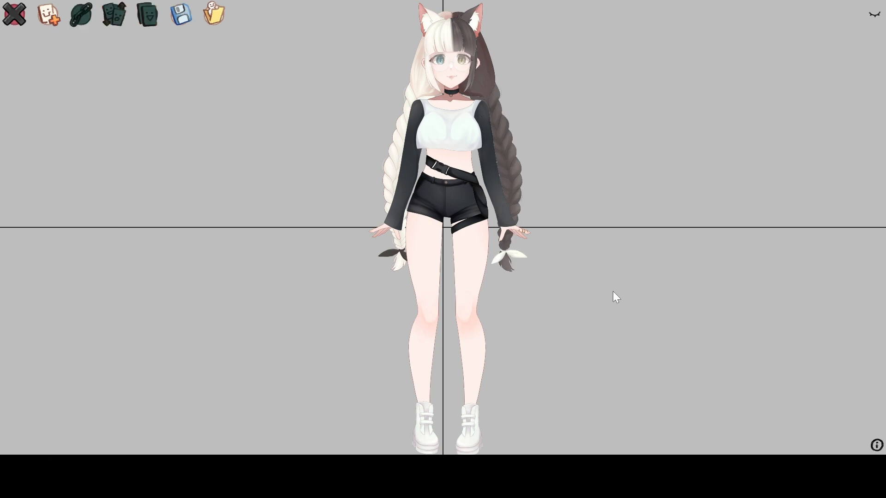
Shift the origin of R leg.png sideways to about X 429 and bring it back to position X 102, offset X -102.
{"action": "left_click", "coordinate": [468, 284]}
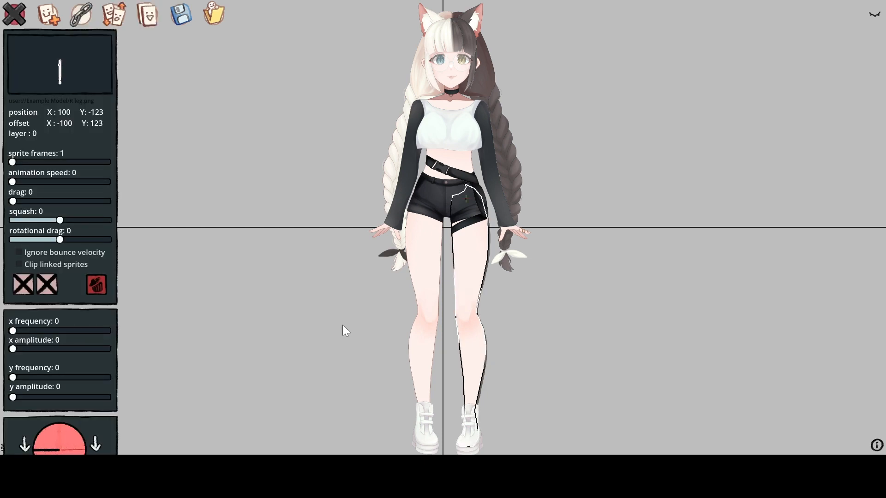
{"action": "key", "text": "Right"}
{"action": "key", "text": "Right"}
{"action": "key", "text": "Right"}
{"action": "key", "text": "Right"}
{"action": "key", "text": "Right"}
{"action": "key", "text": "Right"}
{"action": "key", "text": "Right"}
{"action": "key", "text": "Right"}
{"action": "key", "text": "Right"}
{"action": "key", "text": "Right"}
{"action": "key", "text": "Right"}
{"action": "key", "text": "Right"}
{"action": "key", "text": "Right"}
{"action": "key", "text": "Right"}
{"action": "key", "text": "Right"}
{"action": "key", "text": "Right"}
{"action": "key", "text": "Right"}
{"action": "key", "text": "Right"}
{"action": "key", "text": "Right"}
{"action": "key", "text": "Right"}
{"action": "key", "text": "Right"}
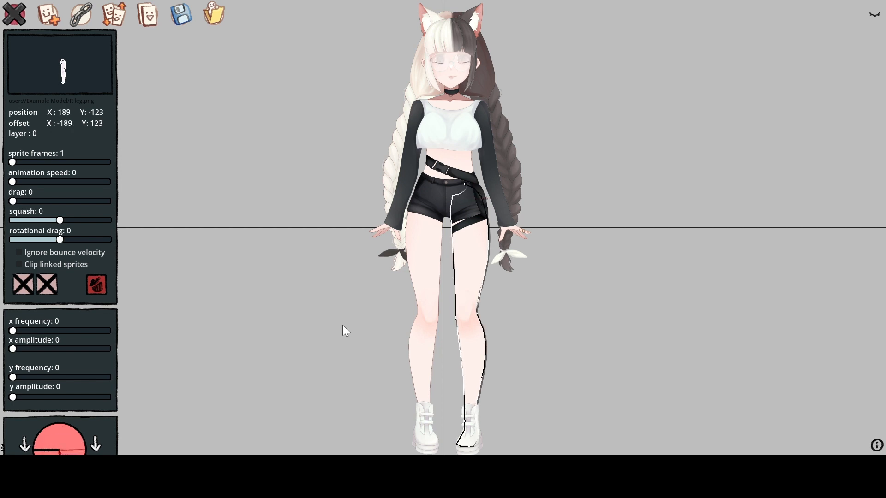
{"action": "key", "text": "Right"}
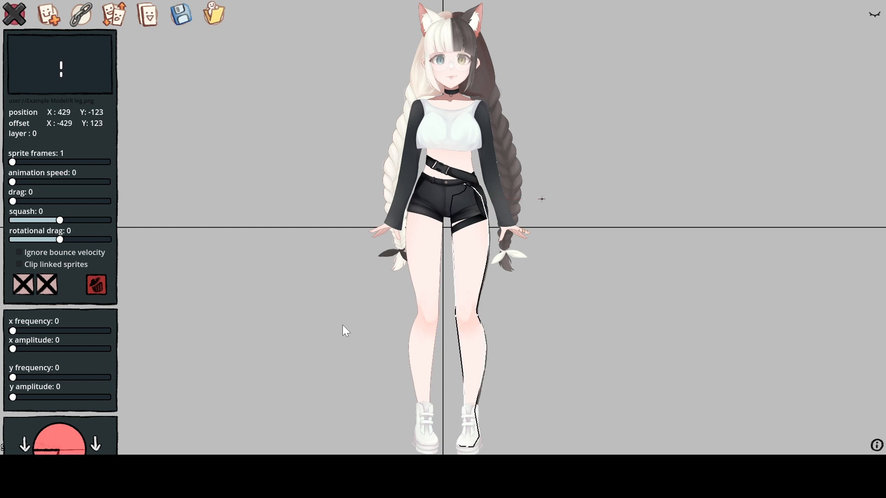
{"action": "key", "text": "Left"}
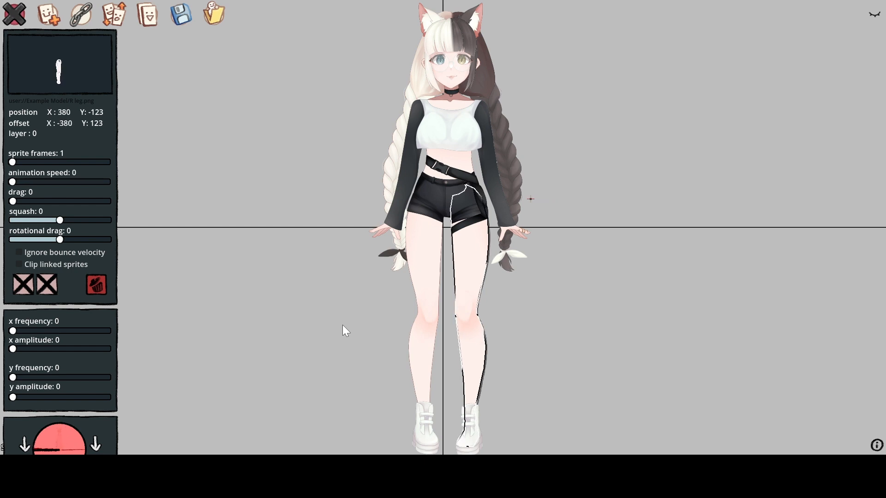
{"action": "key", "text": "Left"}
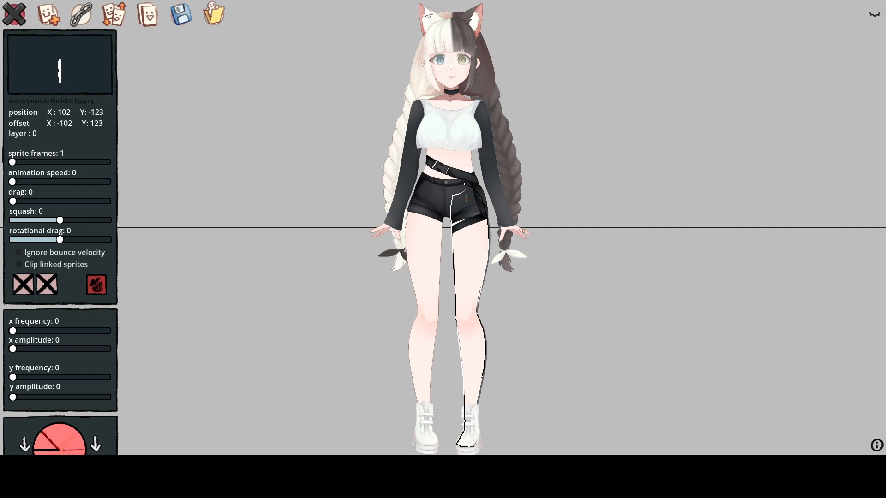
Examine the settings of Hair back.png and, with the sprite list shown, those of L bangs.png.
{"action": "left_click", "coordinate": [471, 78]}
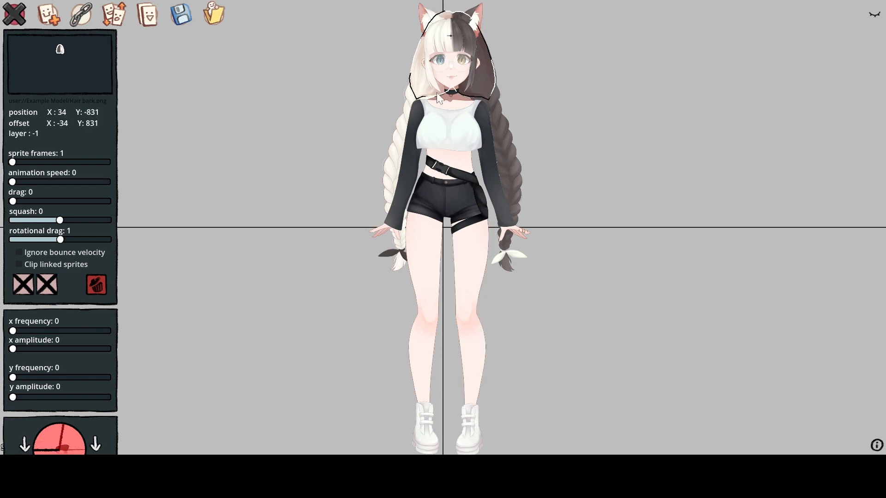
{"action": "left_click", "coordinate": [875, 15]}
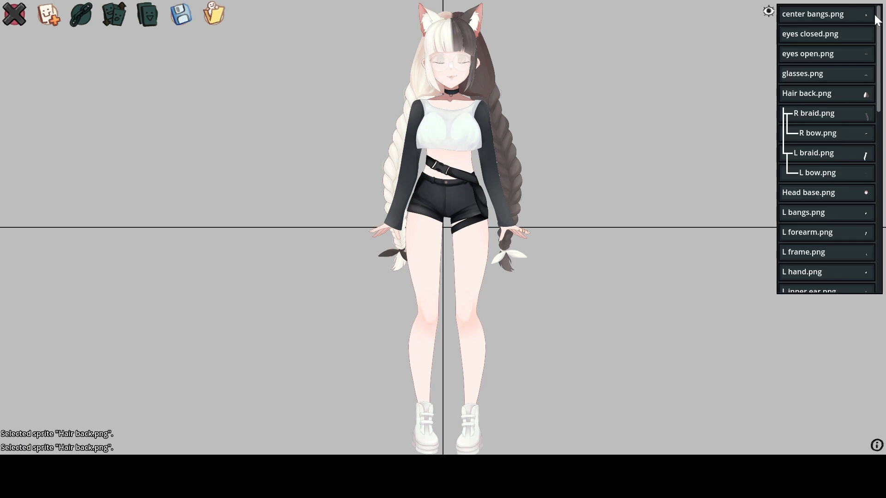
{"action": "left_click", "coordinate": [807, 215]}
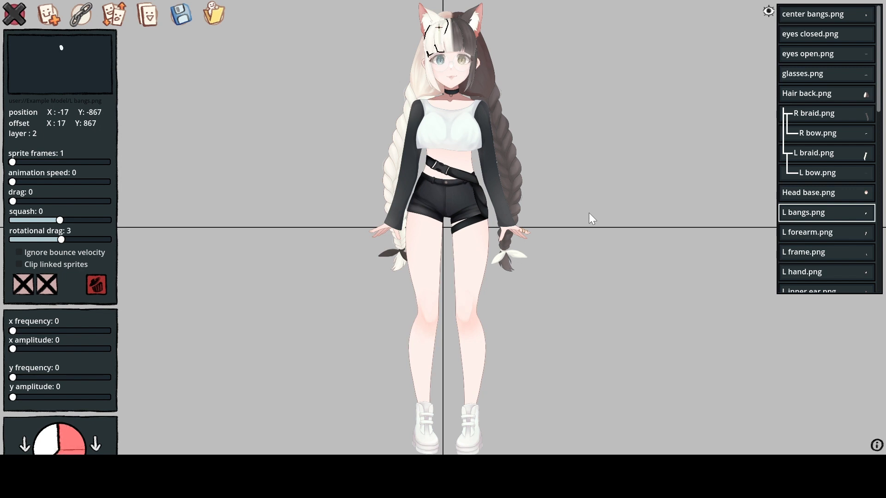
Try rotational drag 60 and -71 and drag 0 on R braid.png, returning rotational drag to 5 and drag to 1.
{"action": "left_click", "coordinate": [500, 115]}
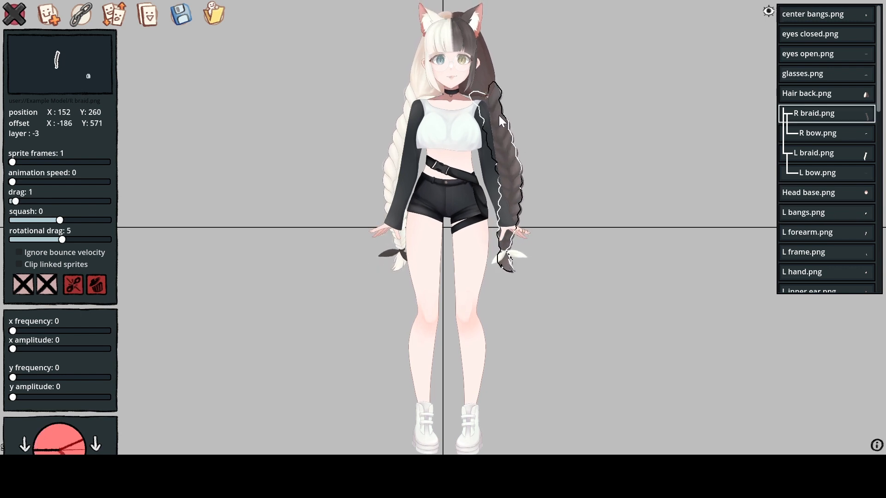
{"action": "left_click", "coordinate": [88, 241]}
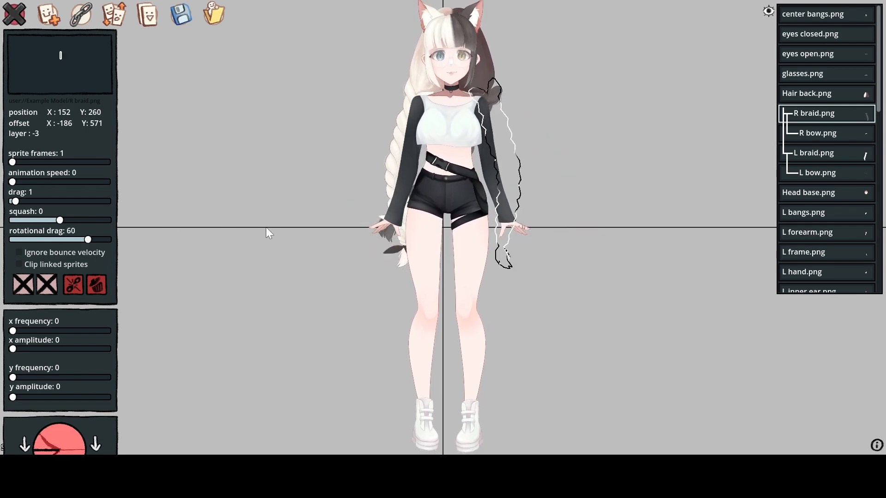
{"action": "left_click_drag", "start_coordinate": [46, 241], "coordinate": [26, 238]}
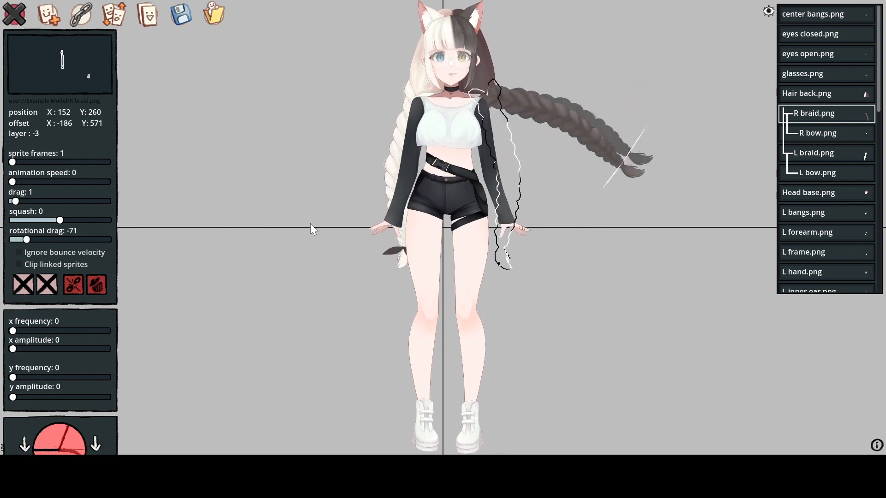
{"action": "left_click_drag", "start_coordinate": [26, 239], "coordinate": [55, 241]}
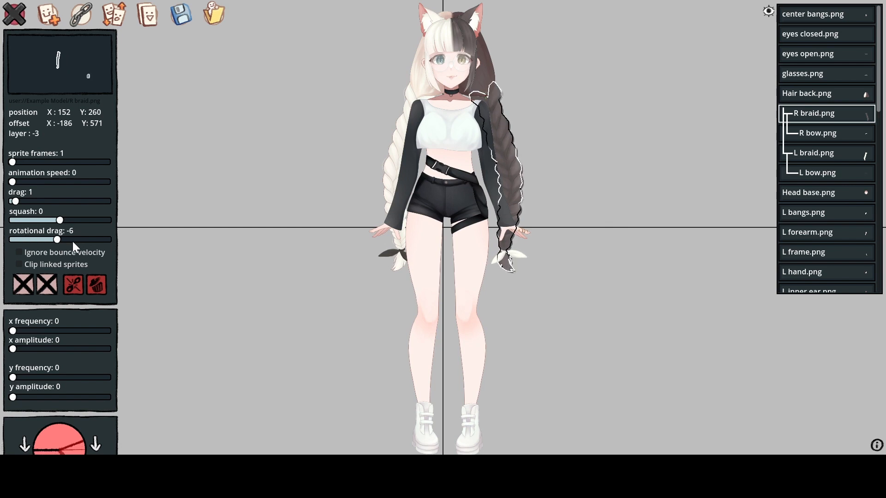
{"action": "left_click_drag", "start_coordinate": [68, 242], "coordinate": [66, 243]}
{"action": "left_click_drag", "start_coordinate": [18, 202], "coordinate": [12, 202]}
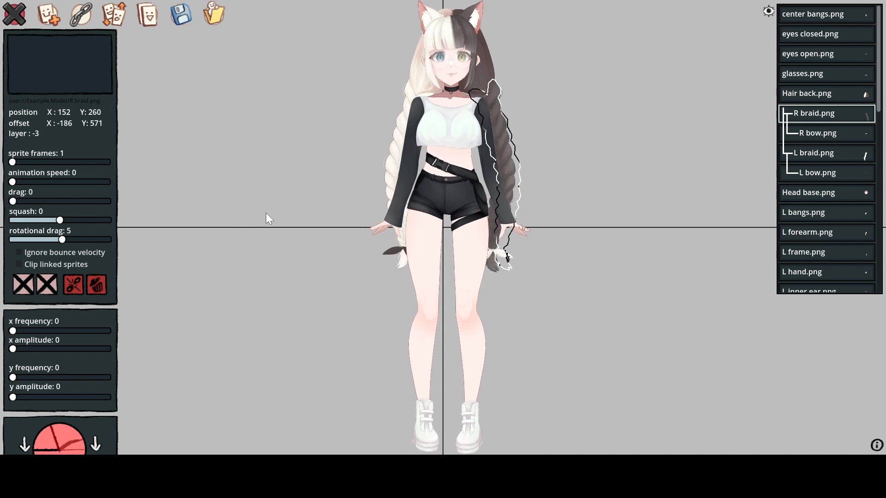
{"action": "left_click", "coordinate": [66, 202]}
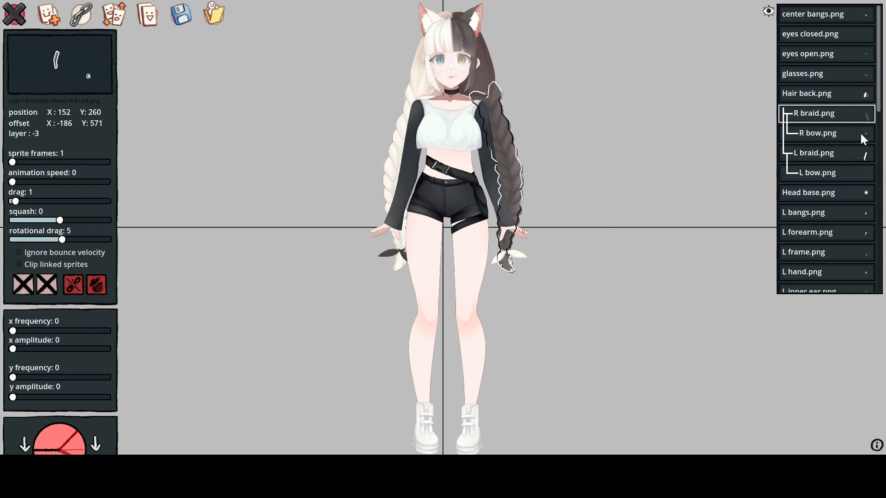
Examine the settings of biddies.png and its linked shirt.png in the sprite list, leaving nothing selected.
{"action": "left_click_drag", "start_coordinate": [880, 79], "coordinate": [883, 216]}
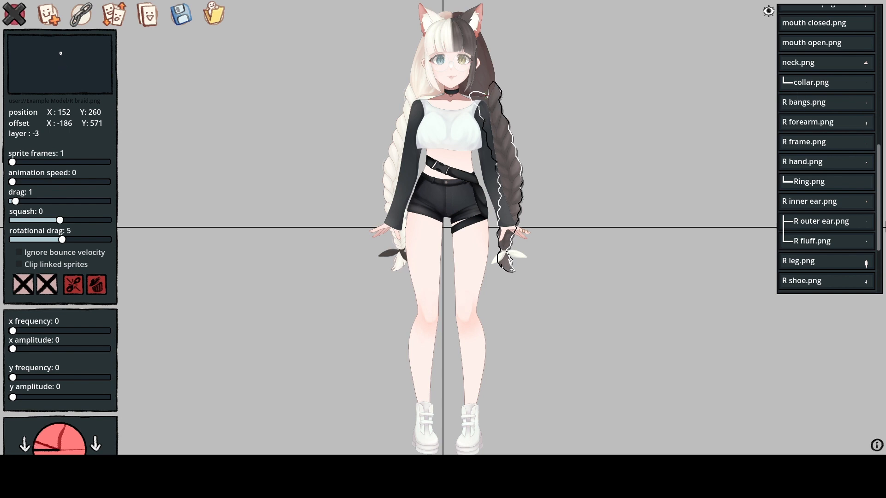
{"action": "left_click_drag", "start_coordinate": [884, 201], "coordinate": [882, 254]}
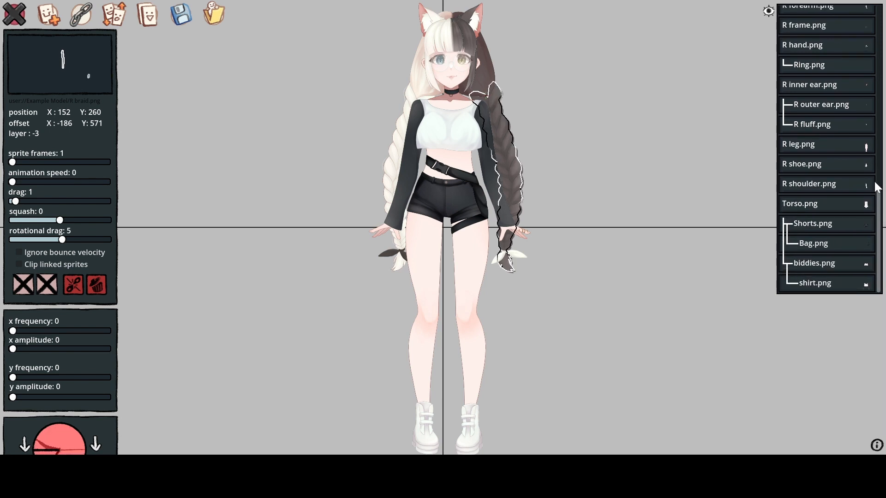
{"action": "left_click", "coordinate": [821, 263]}
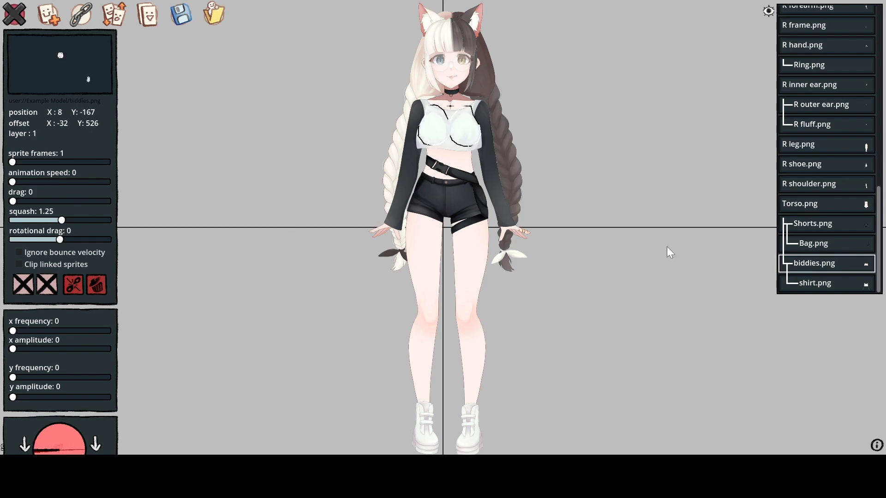
{"action": "left_click", "coordinate": [576, 219]}
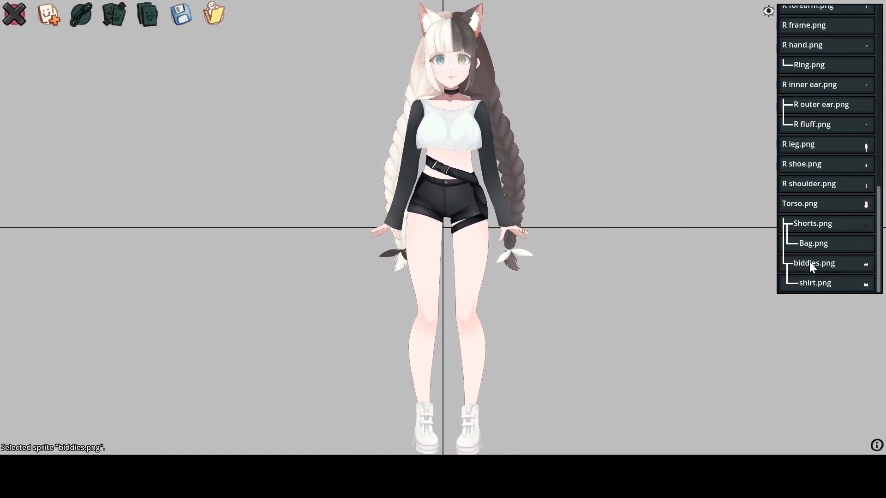
{"action": "left_click", "coordinate": [813, 283]}
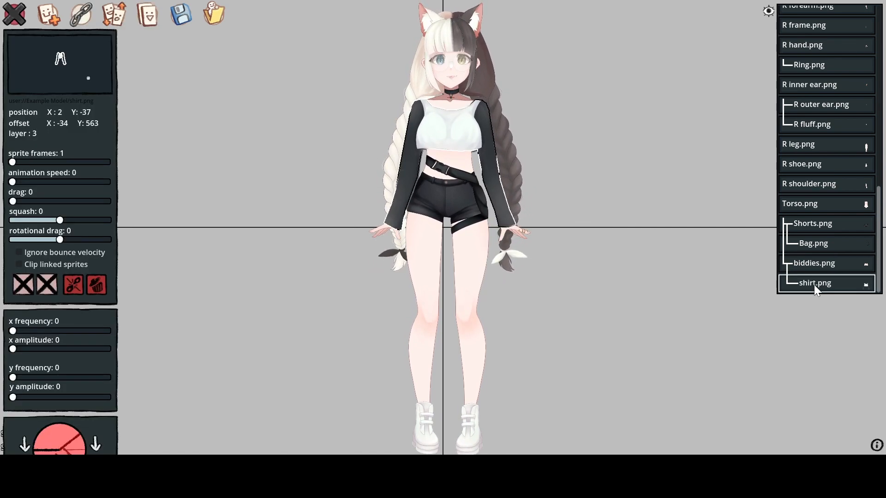
{"action": "left_click", "coordinate": [830, 267]}
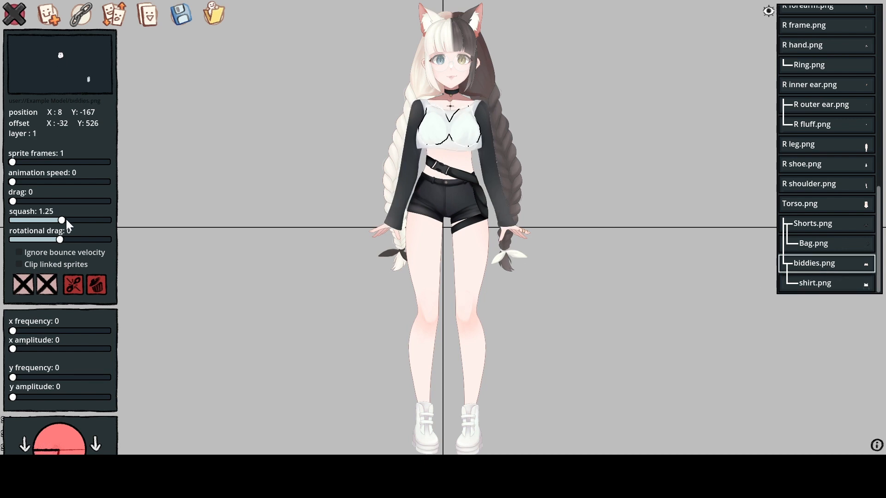
{"action": "left_click", "coordinate": [314, 190]}
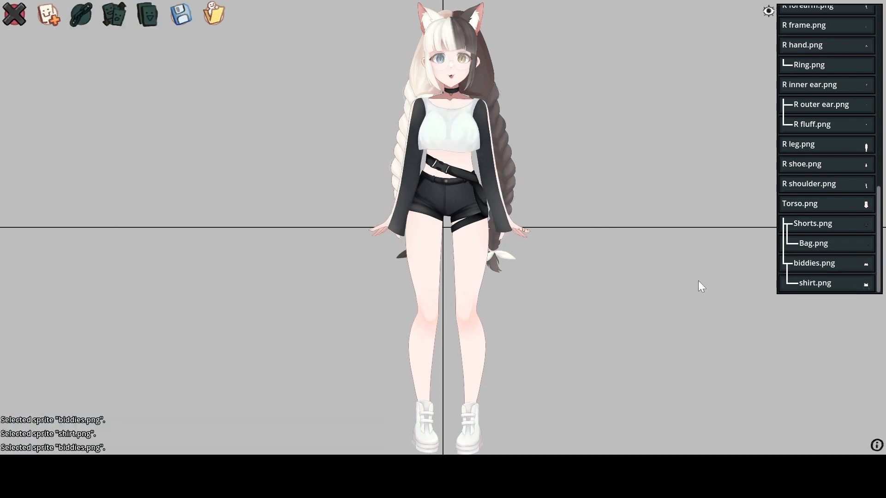
Try squash 2.75 on biddies.png and check the bounce with the sprite deselected.
{"action": "left_click", "coordinate": [810, 262]}
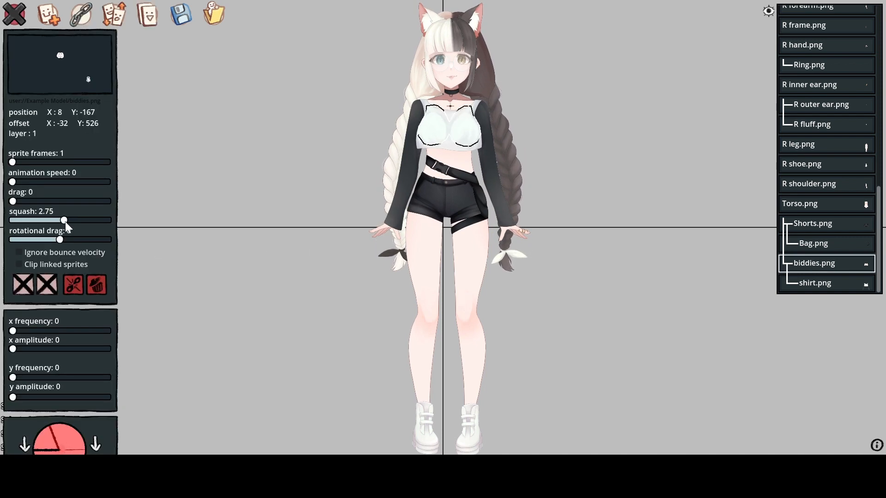
{"action": "left_click", "coordinate": [223, 222]}
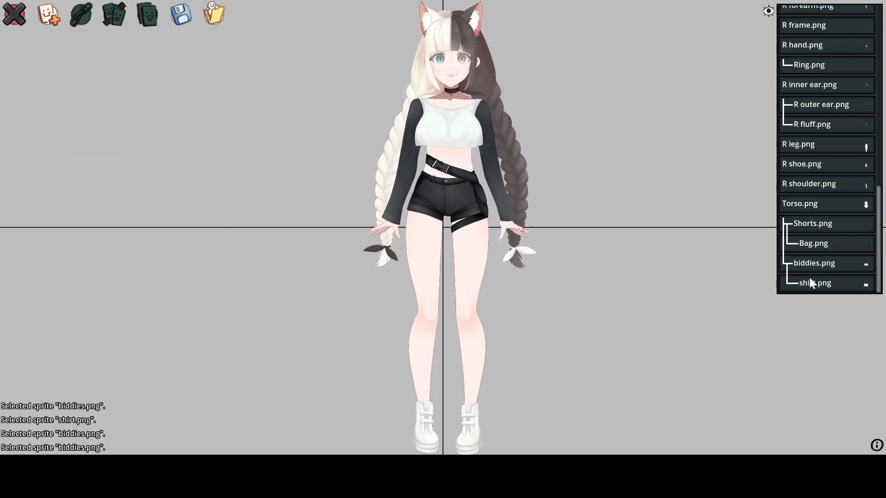
{"action": "left_click", "coordinate": [803, 263]}
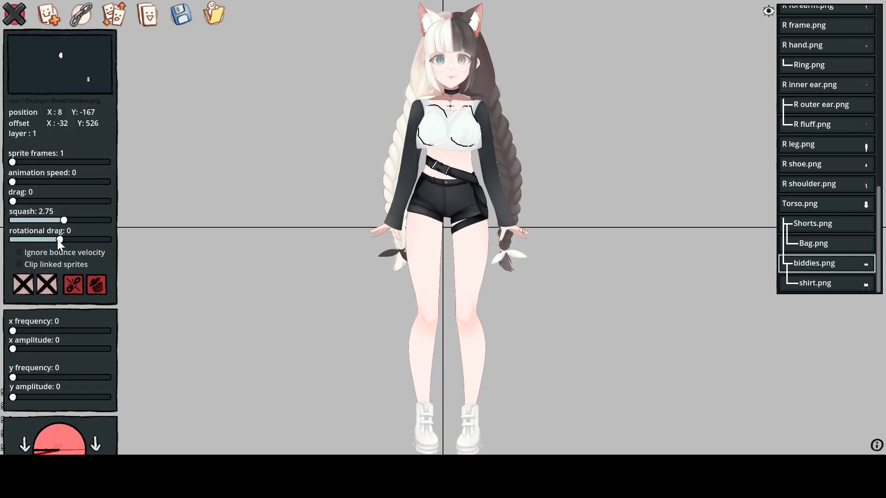
{"action": "left_click", "coordinate": [236, 242]}
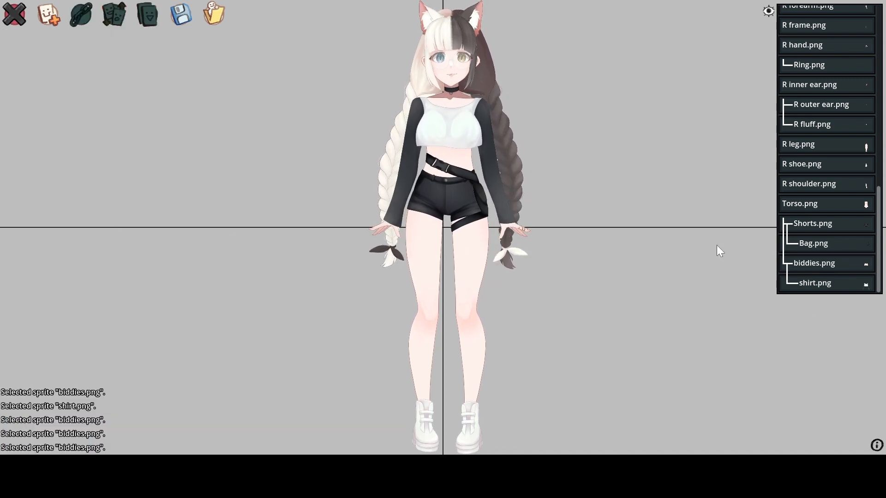
Try squash 1.25 on shirt.png and deselect the sprite to check the bounce.
{"action": "left_click", "coordinate": [824, 288]}
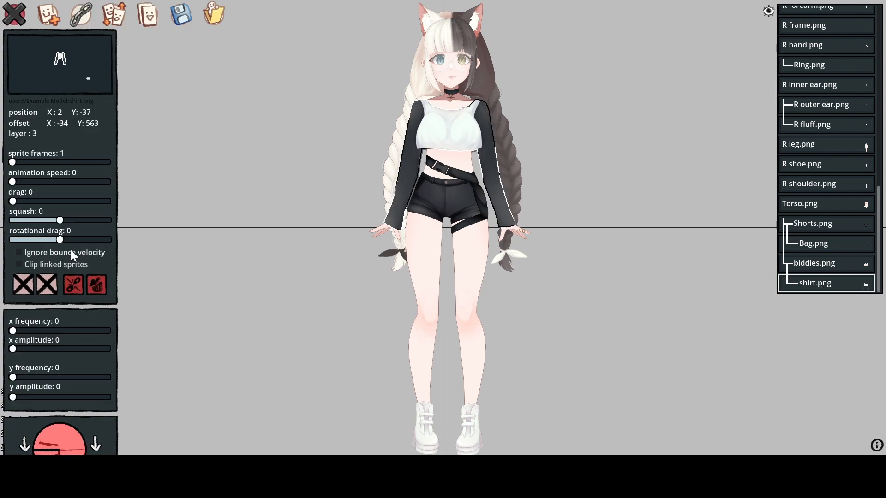
{"action": "left_click", "coordinate": [63, 221]}
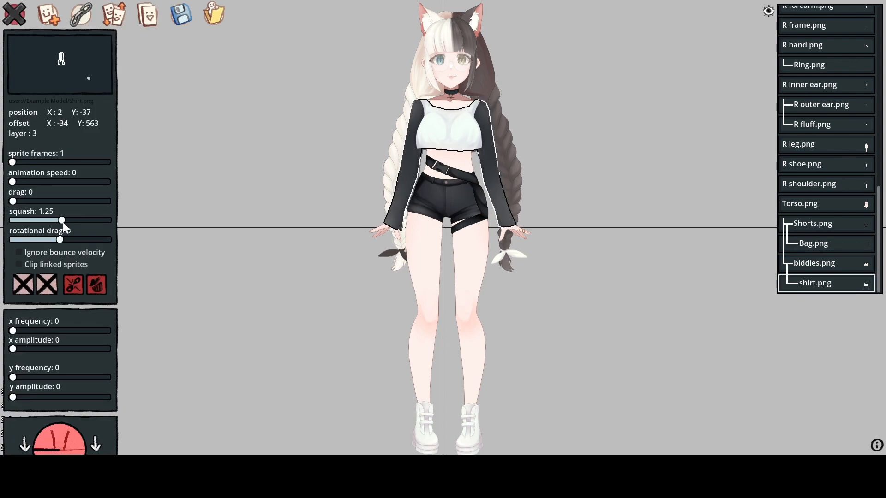
{"action": "left_click", "coordinate": [296, 276]}
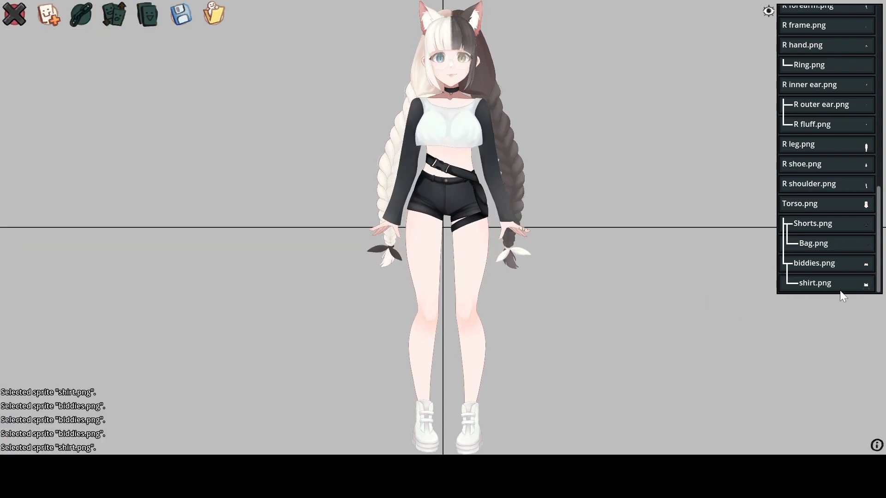
Try rotational drag -8 on shirt.png and return it to 0, setting the squash to -1.25.
{"action": "left_click", "coordinate": [818, 264]}
{"action": "left_click", "coordinate": [815, 283]}
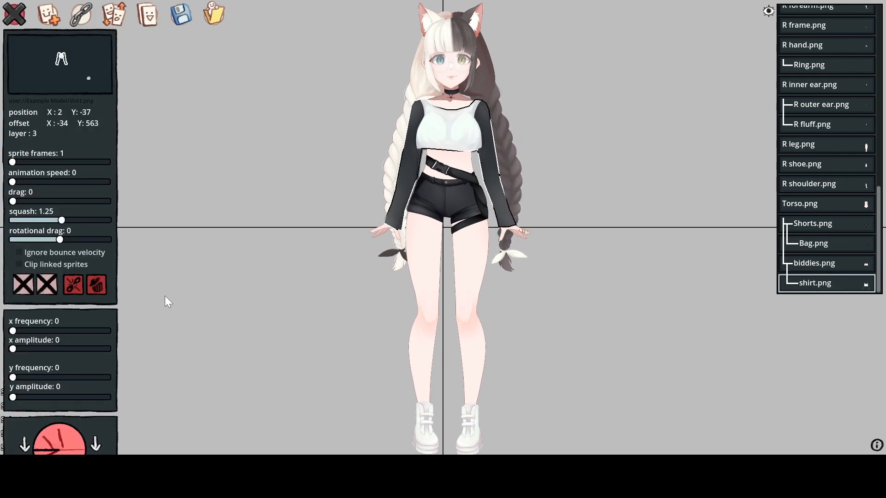
{"action": "left_click_drag", "start_coordinate": [59, 239], "coordinate": [57, 240]}
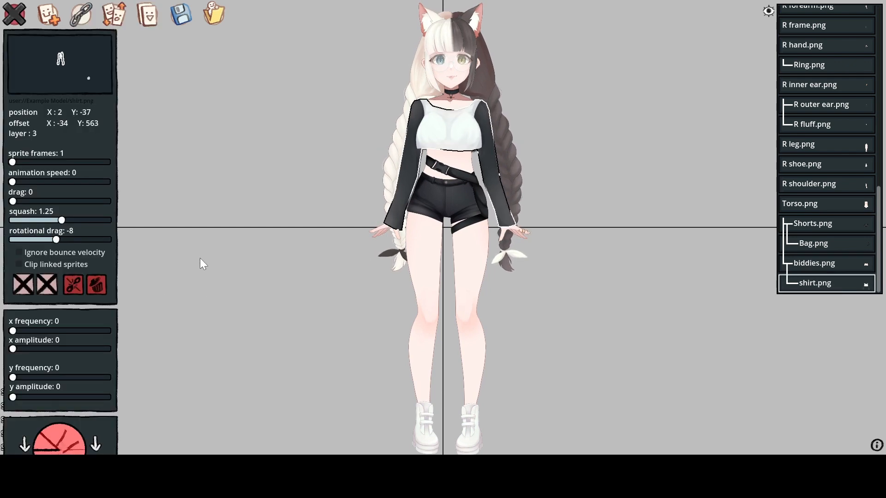
{"action": "left_click_drag", "start_coordinate": [55, 239], "coordinate": [59, 239]}
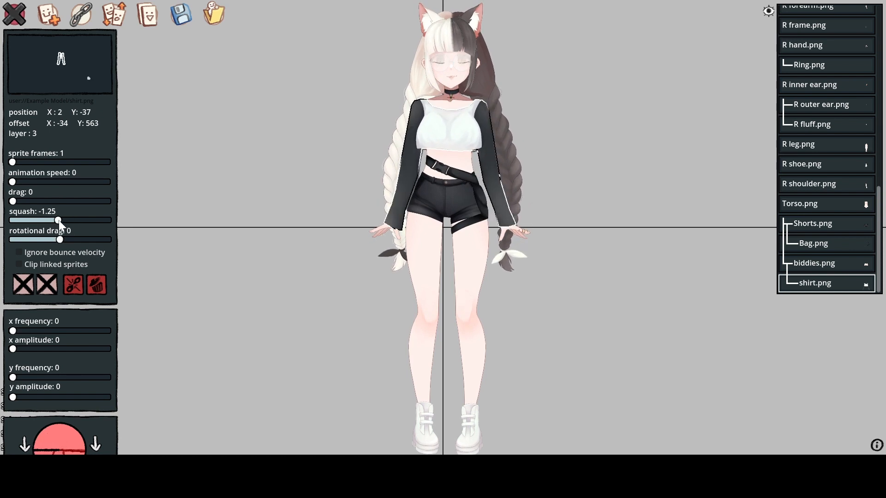
{"action": "left_click", "coordinate": [262, 242]}
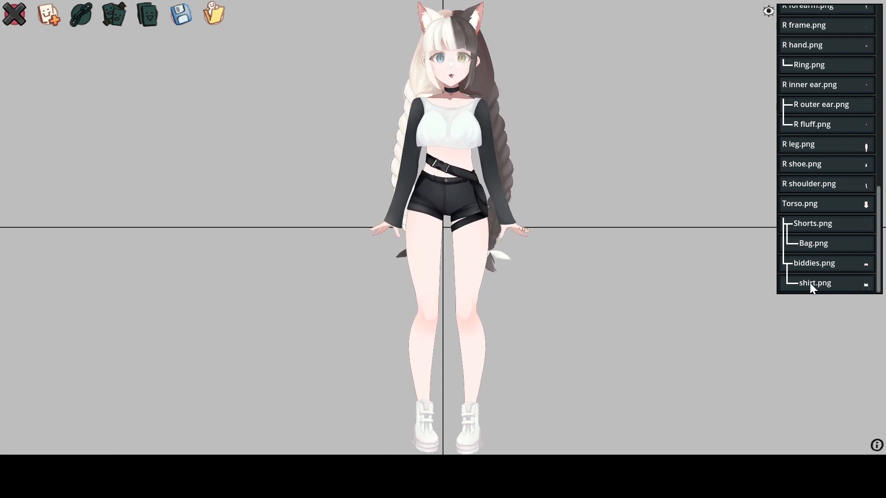
Raise the squash of biddies.png slightly and check the avatar up close with the sprite deselected.
{"action": "left_click", "coordinate": [821, 268]}
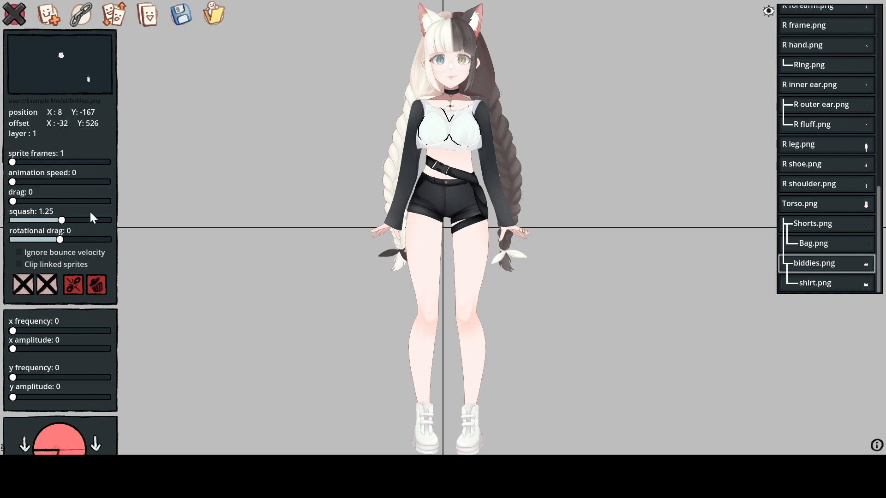
{"action": "left_click_drag", "start_coordinate": [62, 220], "coordinate": [65, 221]}
{"action": "left_click", "coordinate": [271, 195]}
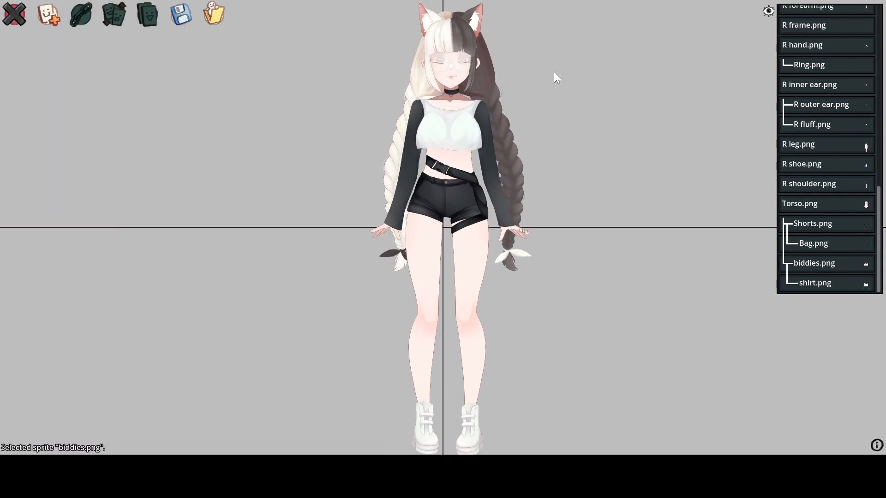
{"action": "scroll", "coordinate": [554, 72], "scroll_direction": "up", "scroll_amount": 3}
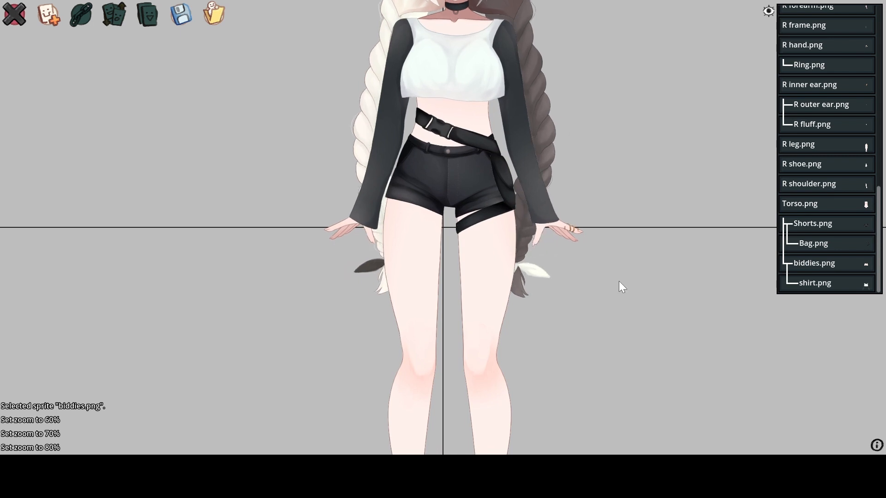
{"action": "scroll", "coordinate": [618, 281], "scroll_direction": "down", "scroll_amount": 3}
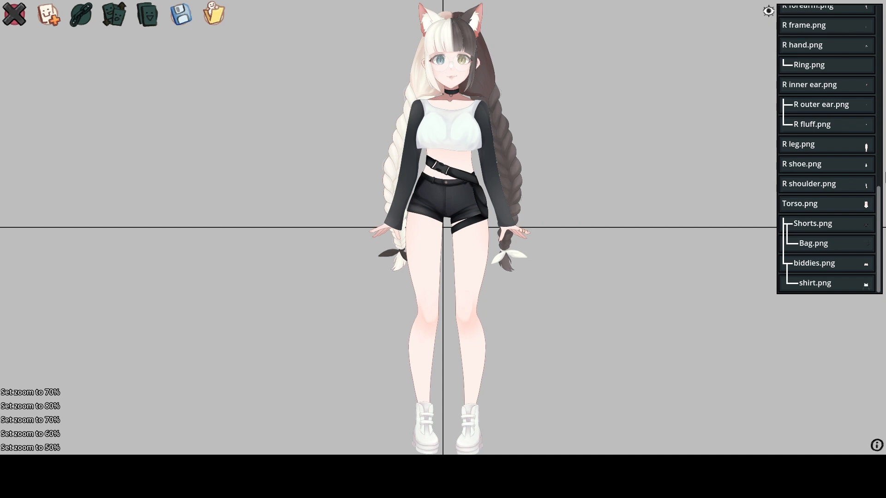
Hide the sprite list and add game arms.png from the Model 1 folder as a new sprite.
{"action": "left_click_drag", "start_coordinate": [879, 197], "coordinate": [875, 24]}
{"action": "left_click", "coordinate": [768, 12]}
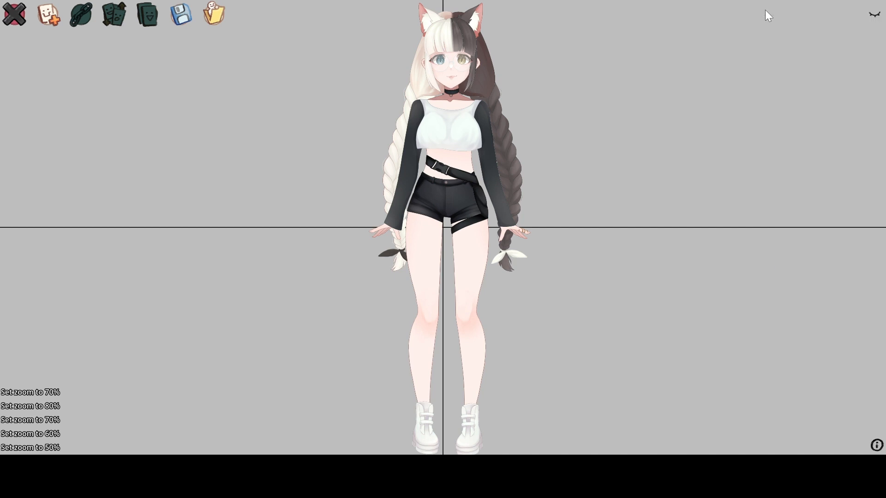
{"action": "left_click", "coordinate": [52, 15]}
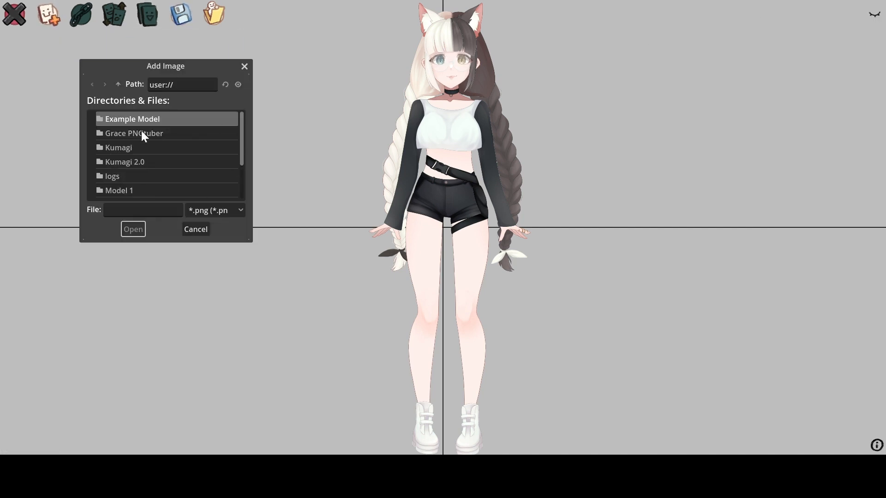
{"action": "double_click", "coordinate": [139, 191]}
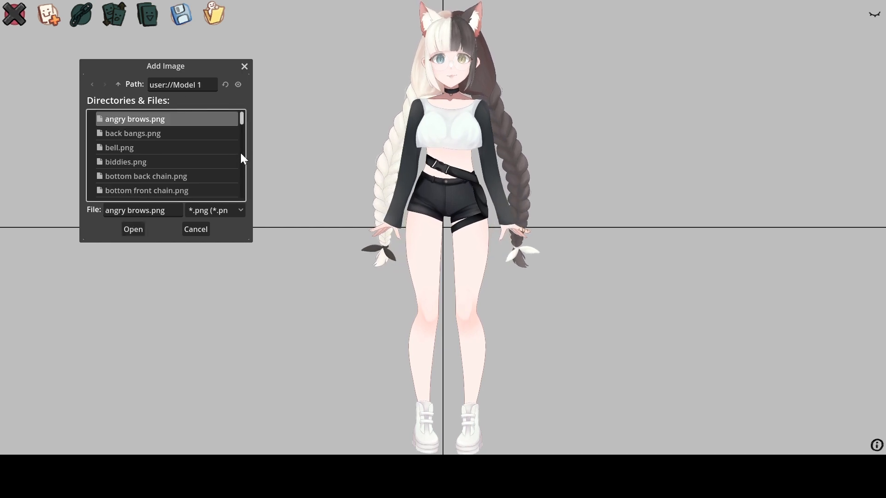
{"action": "left_click_drag", "start_coordinate": [240, 117], "coordinate": [239, 129]}
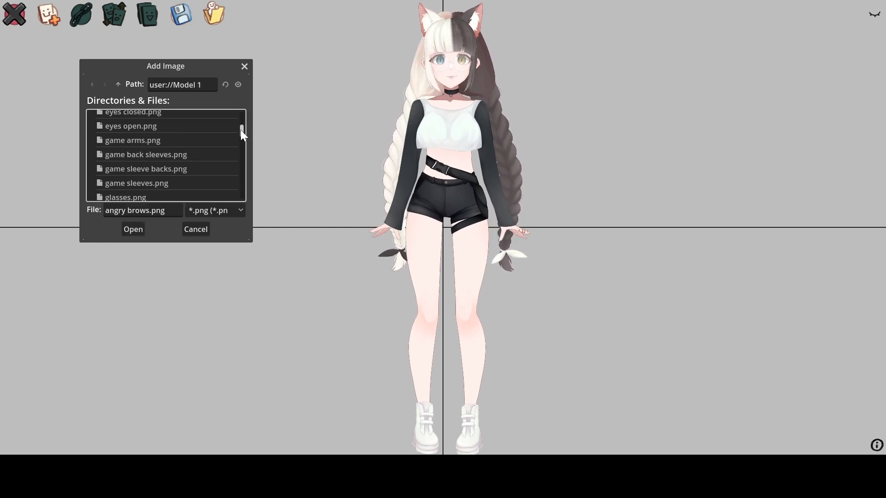
{"action": "double_click", "coordinate": [155, 142]}
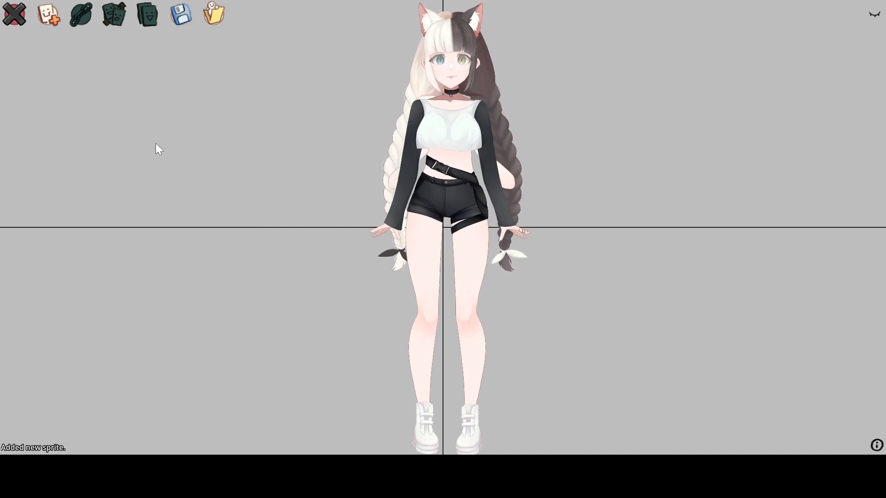
Select the added game arms.png sprite and raise it to layer 6, in front of the shirt.
{"action": "left_click", "coordinate": [507, 179]}
{"action": "left_click", "coordinate": [476, 151]}
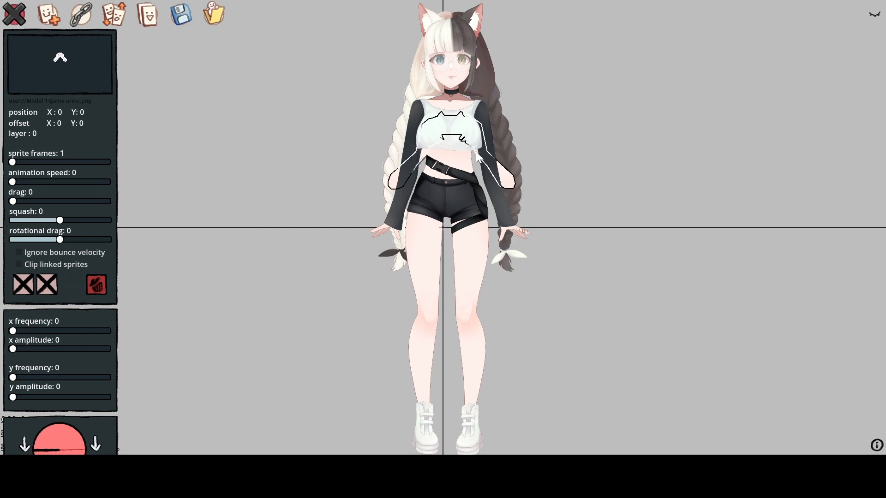
{"action": "key", "text": "e"}
{"action": "key", "text": "e"}
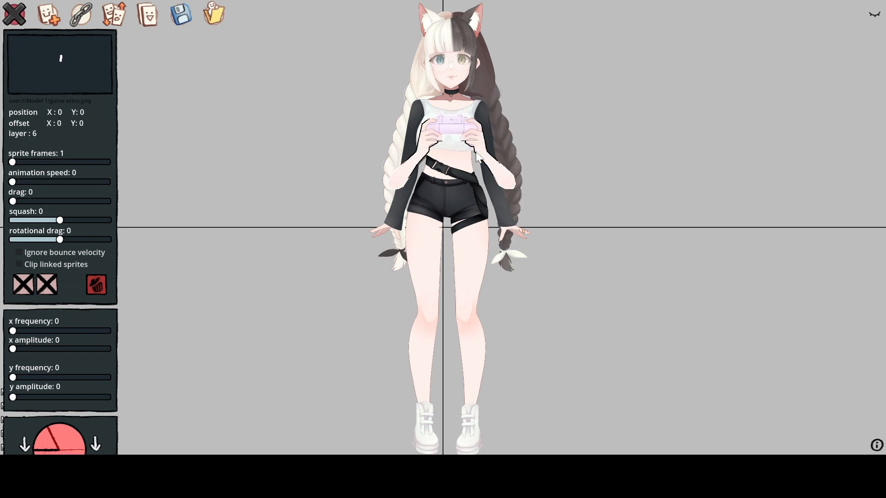
Move game arms.png up to position Y -67, set its squash to 0.5 and deselect it.
{"action": "key", "text": "w"}
{"action": "key", "text": "w"}
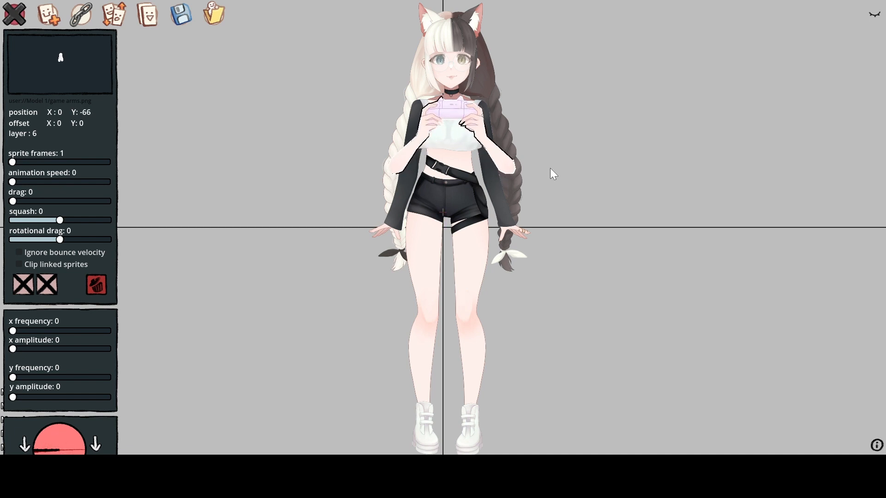
{"action": "key", "text": "w"}
{"action": "key", "text": "w"}
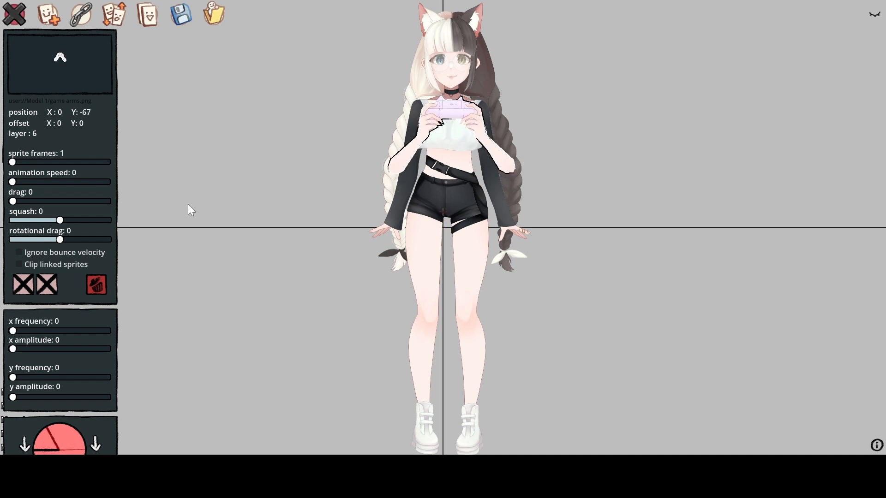
{"action": "left_click_drag", "start_coordinate": [59, 221], "coordinate": [62, 222]}
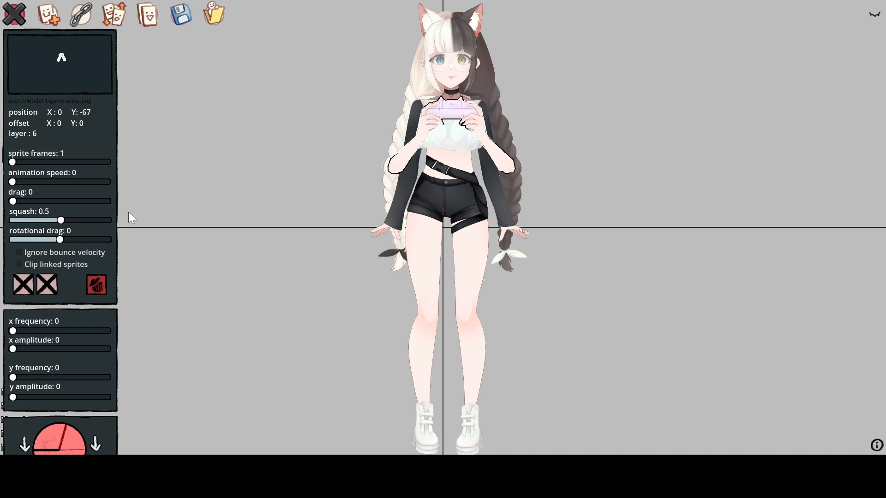
{"action": "left_click", "coordinate": [231, 211]}
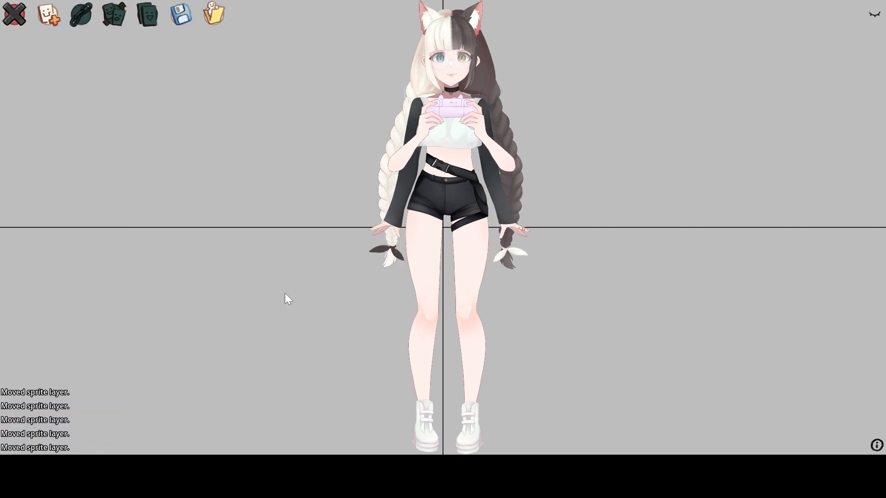
Show the sprite list and select game arms.png at its end.
{"action": "left_click", "coordinate": [420, 145]}
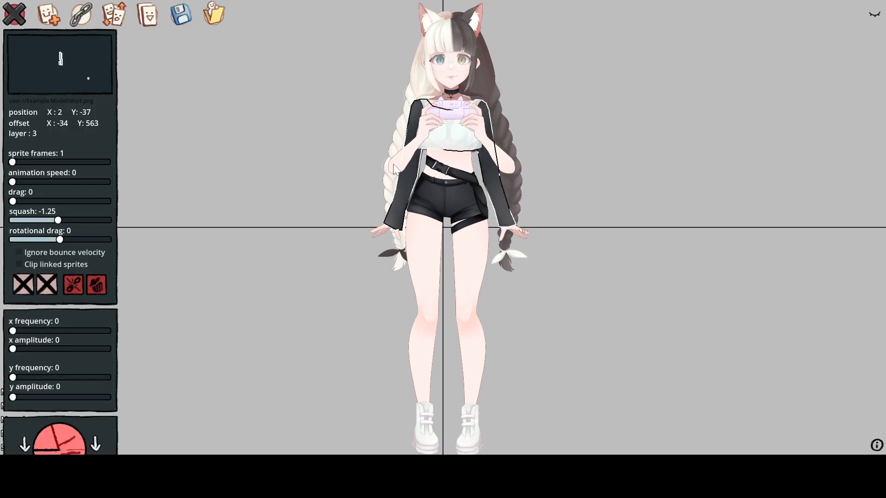
{"action": "left_click", "coordinate": [408, 145]}
{"action": "left_click", "coordinate": [480, 141]}
{"action": "left_click", "coordinate": [475, 138]}
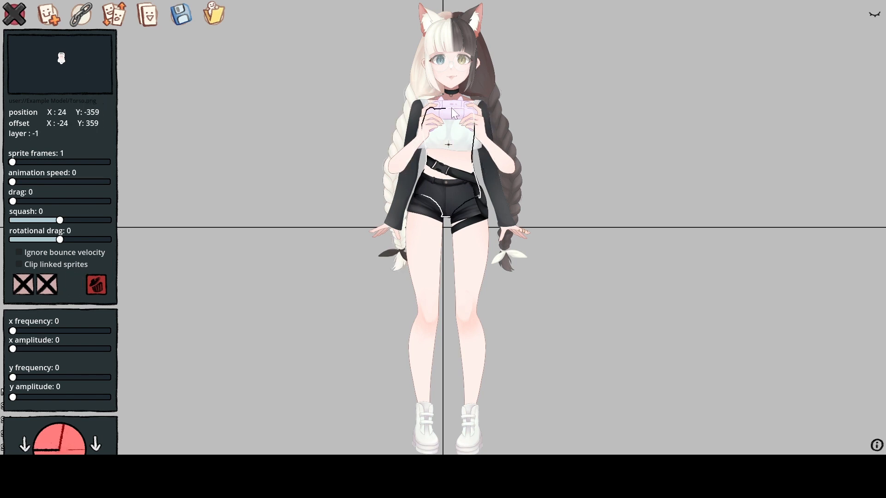
{"action": "left_click", "coordinate": [874, 14]}
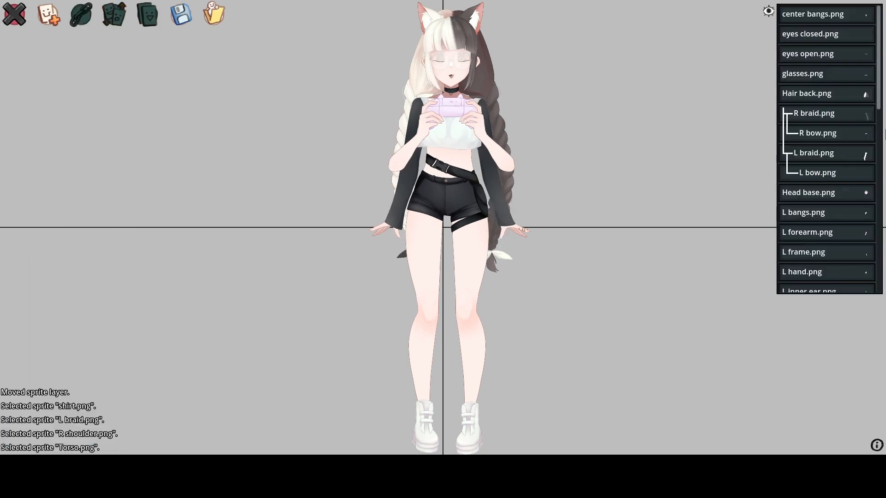
{"action": "left_click_drag", "start_coordinate": [879, 97], "coordinate": [879, 295]}
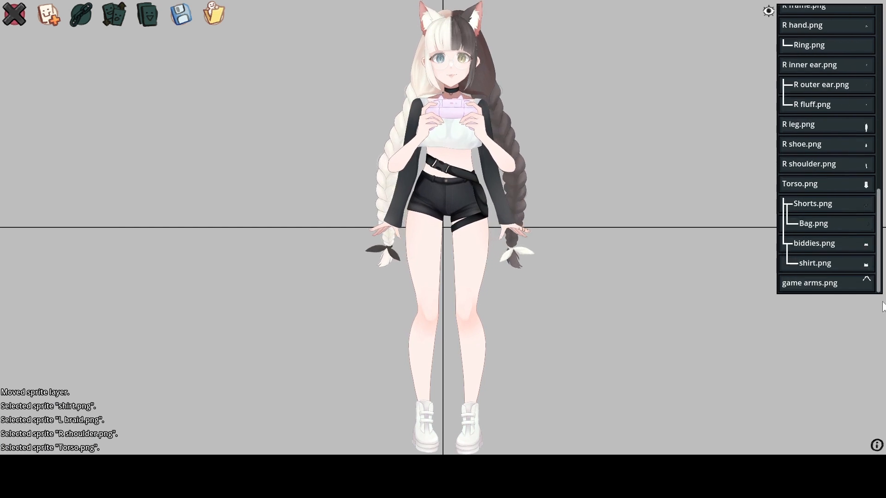
{"action": "left_click", "coordinate": [822, 281]}
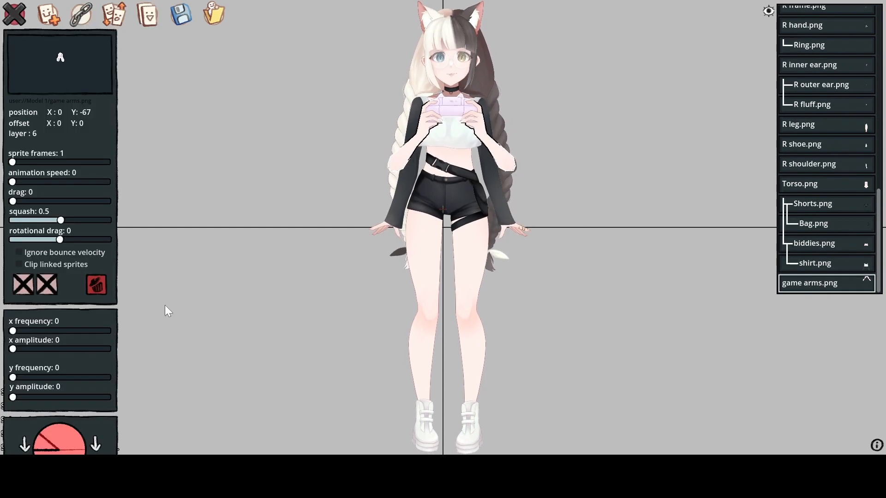
Restrict game arms.png to costume 2 by turning it off for costumes 1 and 3 to 10.
{"action": "scroll", "coordinate": [80, 411], "scroll_direction": "down", "scroll_amount": 5}
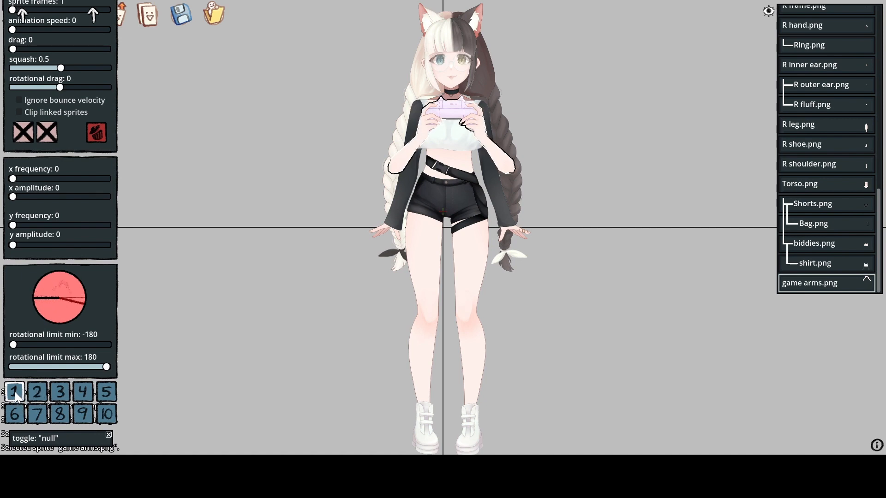
{"action": "left_click", "coordinate": [15, 394]}
{"action": "left_click", "coordinate": [15, 395]}
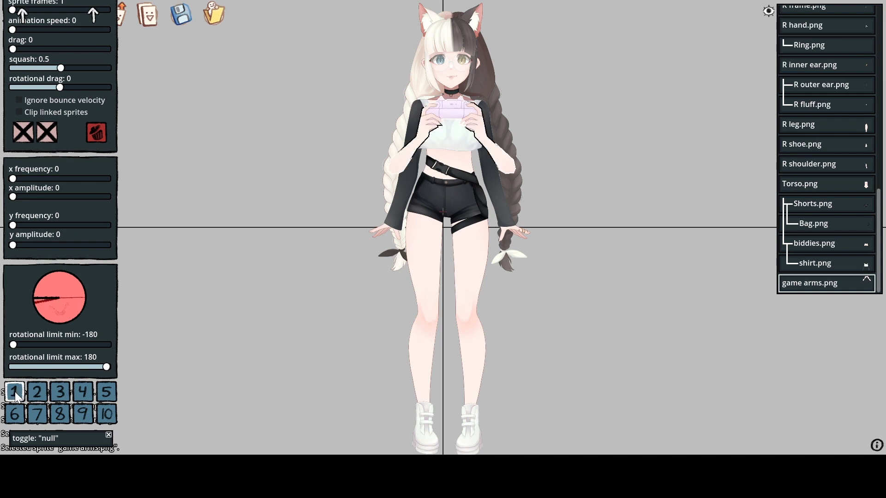
{"action": "left_click", "coordinate": [15, 395]}
{"action": "left_click", "coordinate": [15, 394]}
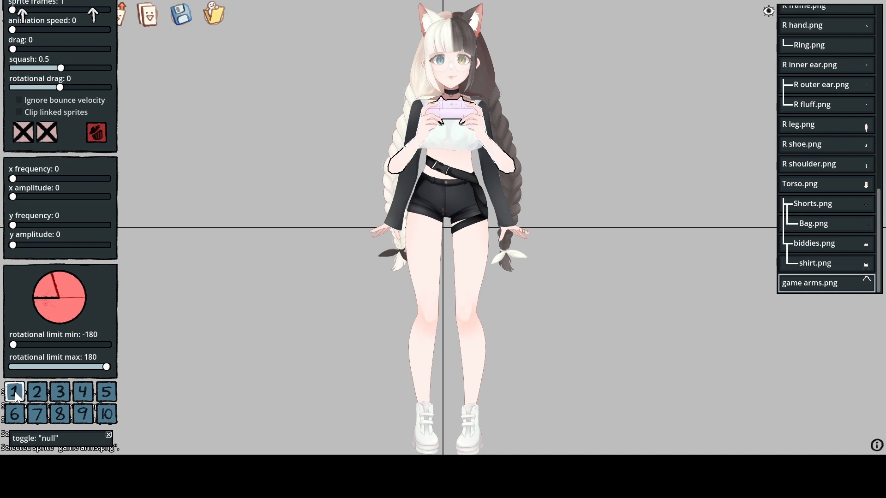
{"action": "left_click", "coordinate": [17, 392]}
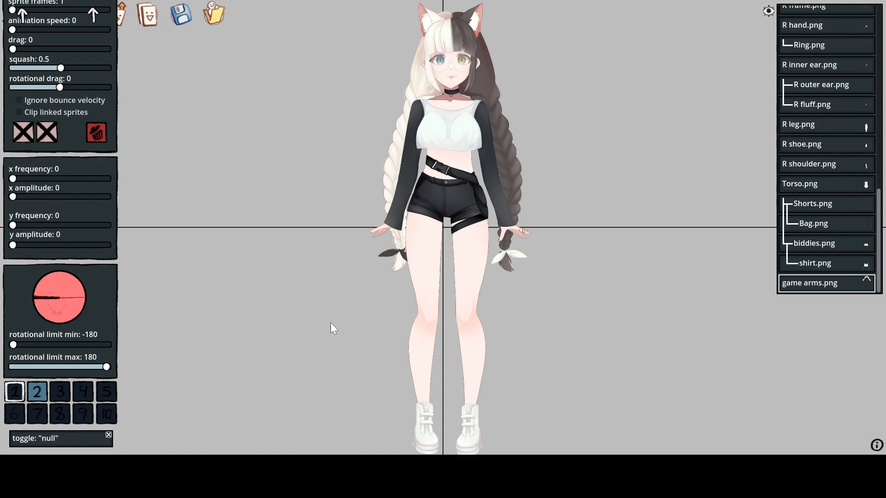
Switch repeatedly between costumes 1 and 2, try costumes 3 to 5 as well, and return to costume 1.
{"action": "key", "text": "2"}
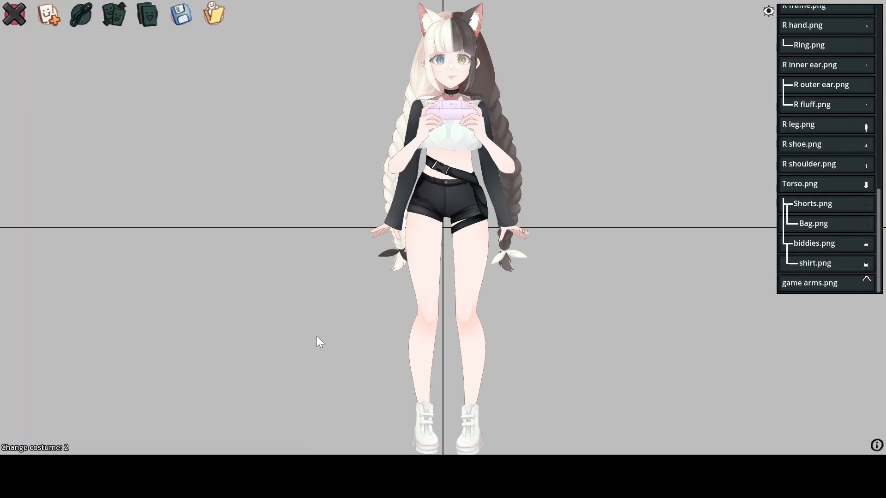
{"action": "key", "text": "1"}
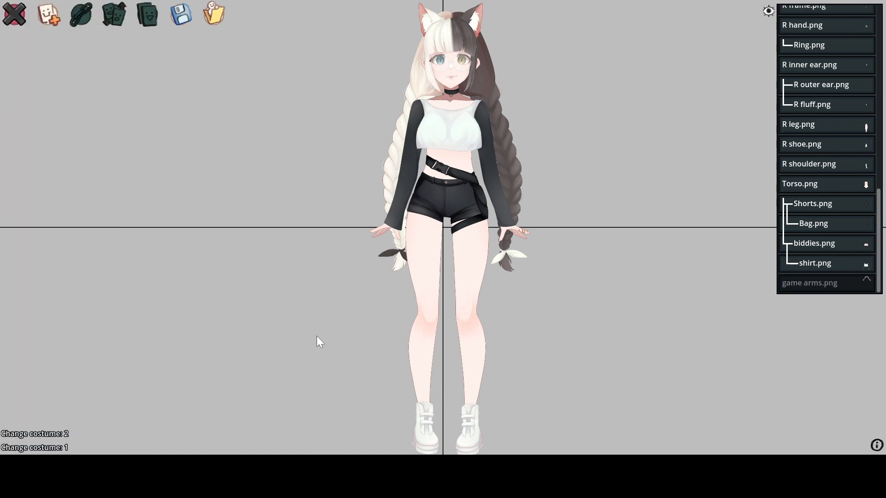
{"action": "key", "text": "2"}
{"action": "key", "text": "1"}
{"action": "key", "text": "2"}
{"action": "key", "text": "3"}
{"action": "key", "text": "4"}
{"action": "key", "text": "5"}
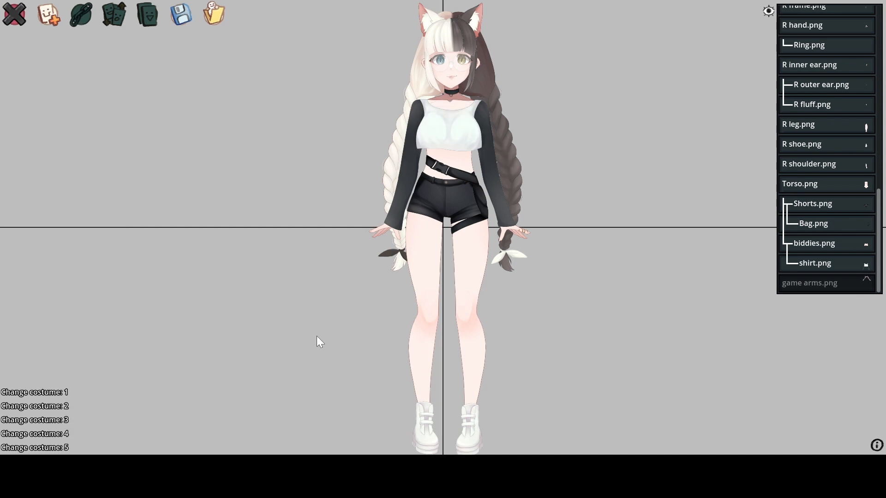
{"action": "key", "text": "2"}
{"action": "key", "text": "1"}
{"action": "key", "text": "2"}
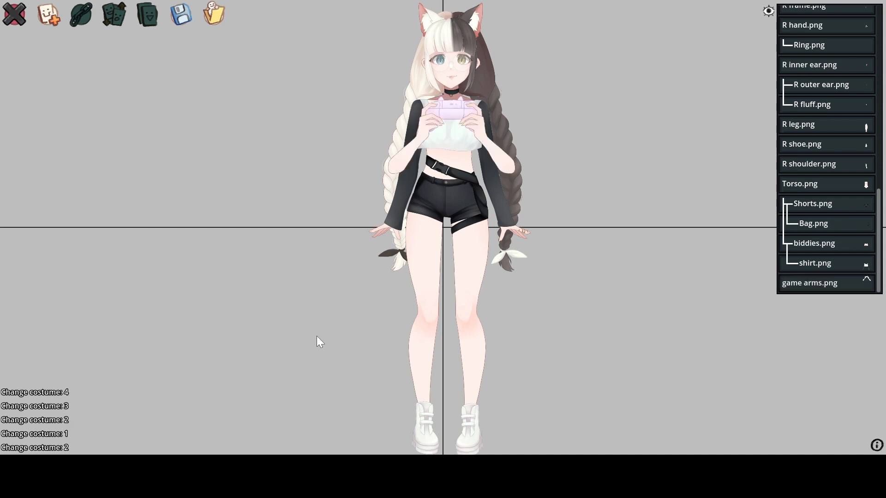
{"action": "key", "text": "1"}
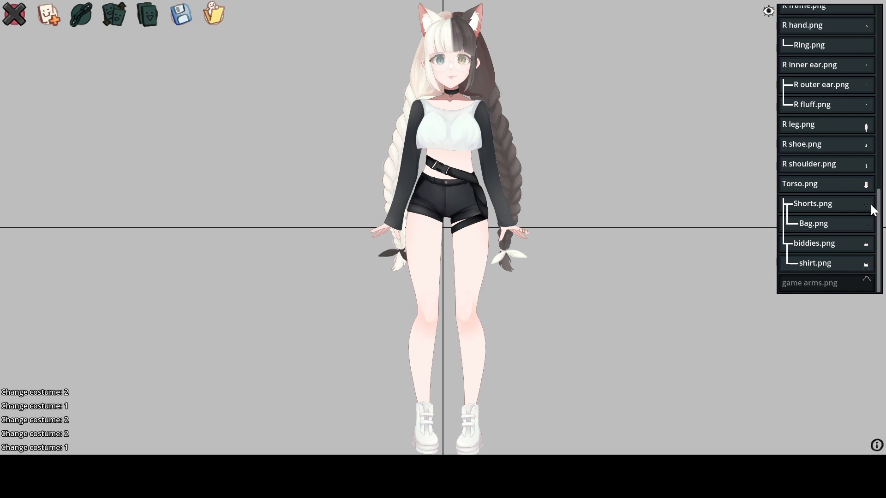
Select the Bag.png sprite and assign 3 as its visibility toggle key.
{"action": "left_click_drag", "start_coordinate": [880, 216], "coordinate": [876, 162]}
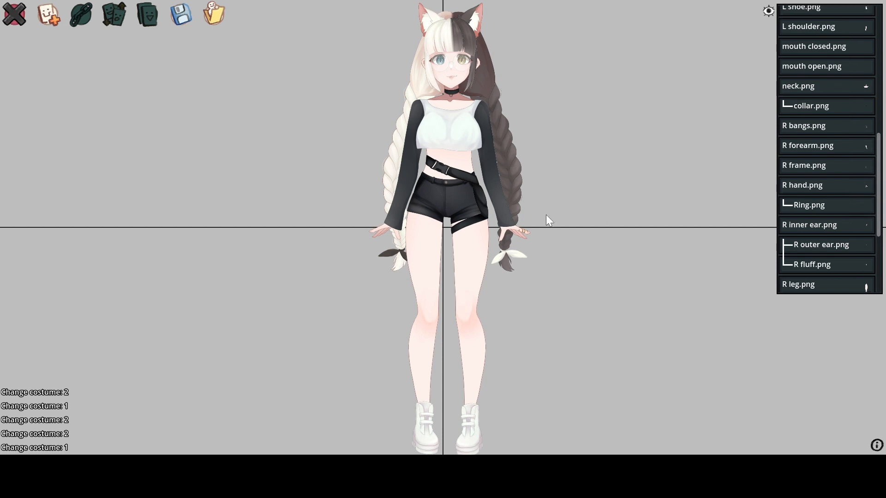
{"action": "left_click", "coordinate": [483, 193]}
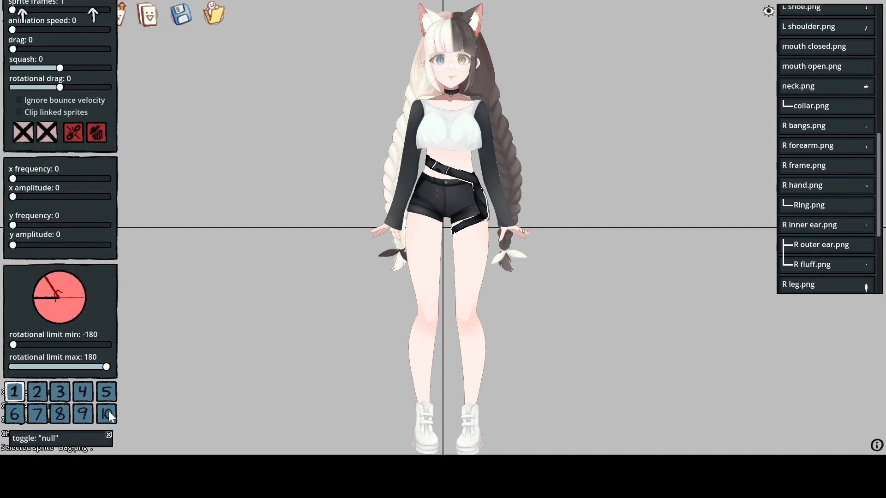
{"action": "left_click", "coordinate": [48, 440]}
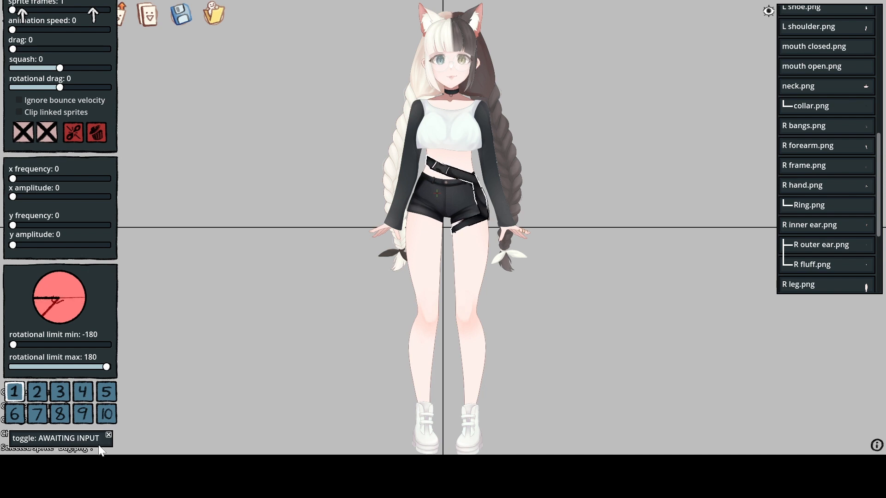
{"action": "key", "text": "3"}
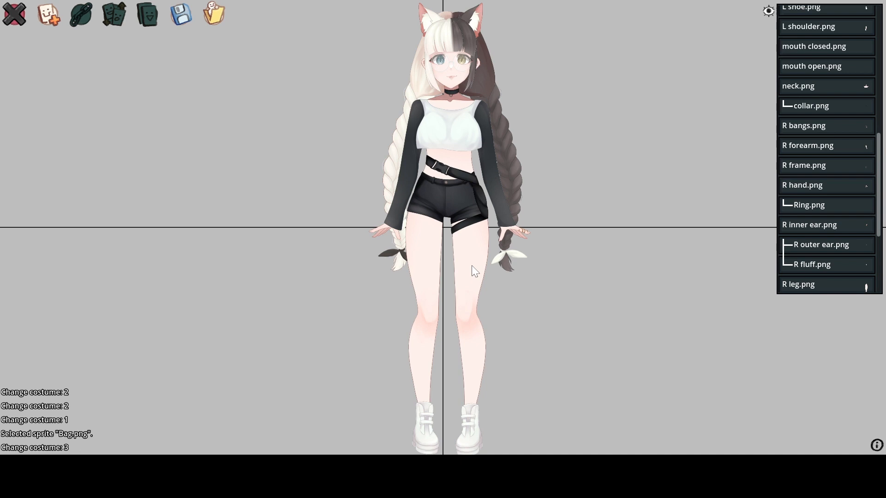
Test the toggle key 3 on the bag several times.
{"action": "key", "text": "3"}
{"action": "key", "text": "3"}
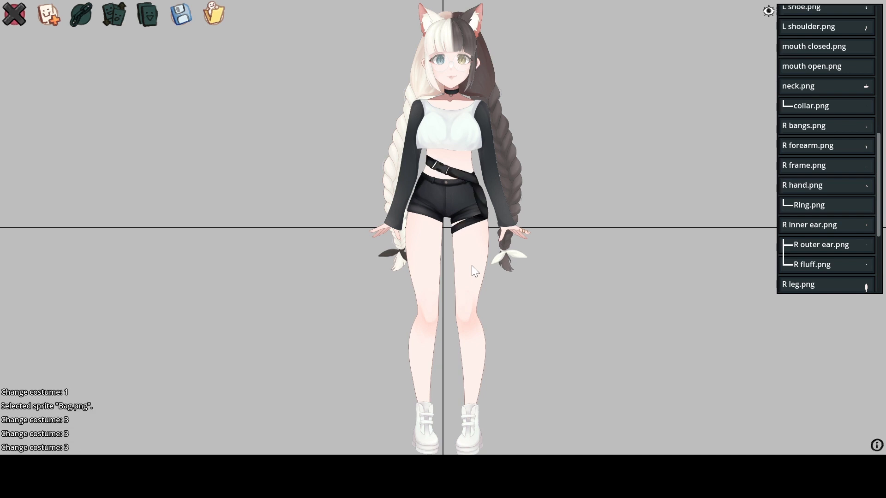
{"action": "key", "text": "3"}
{"action": "key", "text": "3"}
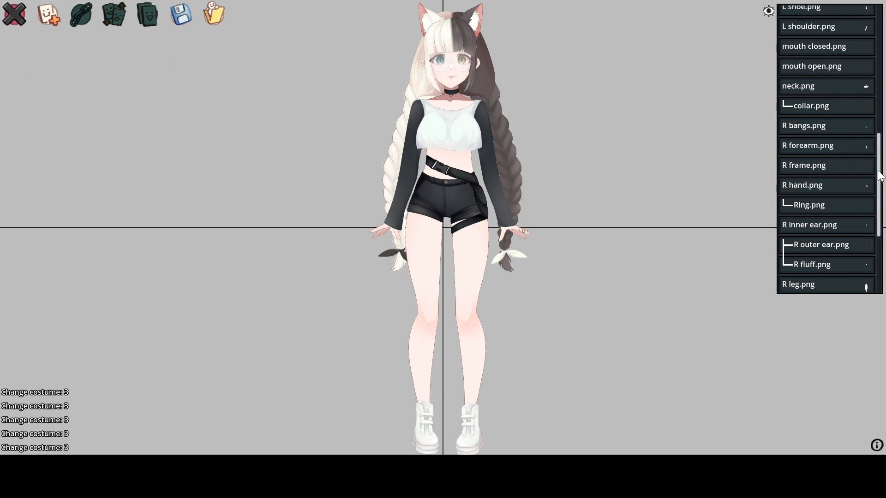
Reselect Bag.png, clear its toggle key and deselect the sprite.
{"action": "scroll", "coordinate": [857, 276], "scroll_direction": "down", "scroll_amount": 4}
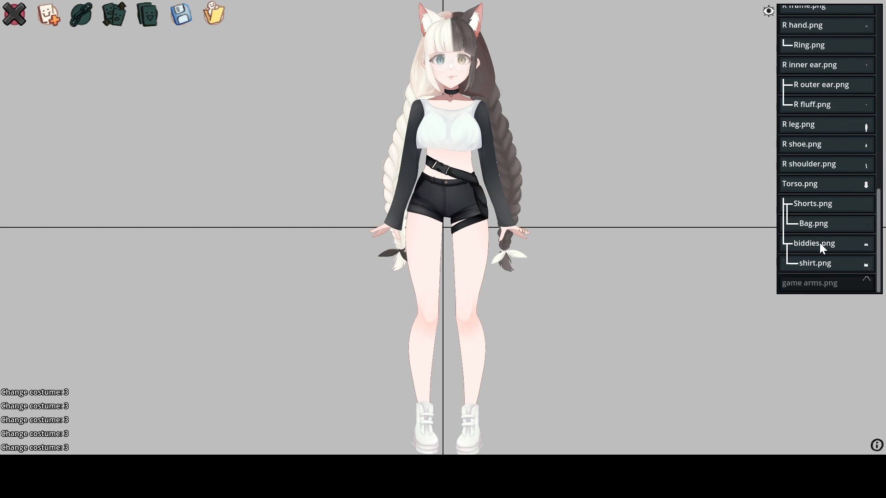
{"action": "left_click", "coordinate": [813, 222]}
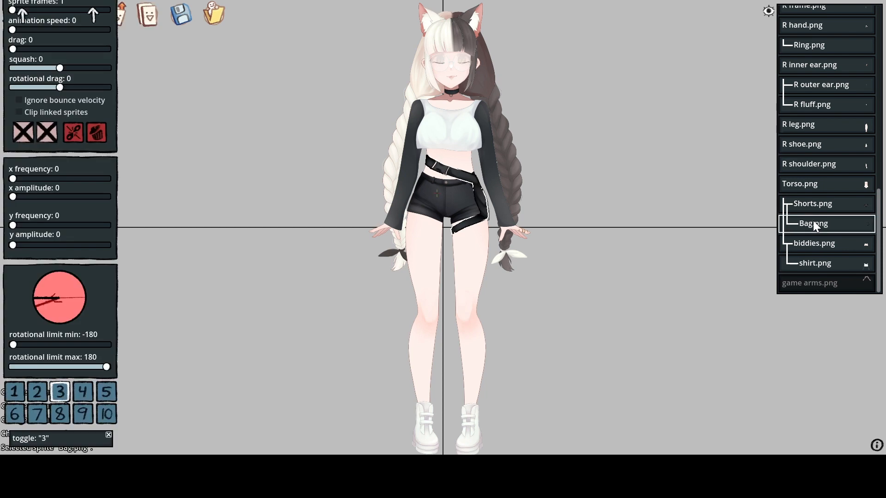
{"action": "left_click", "coordinate": [108, 436]}
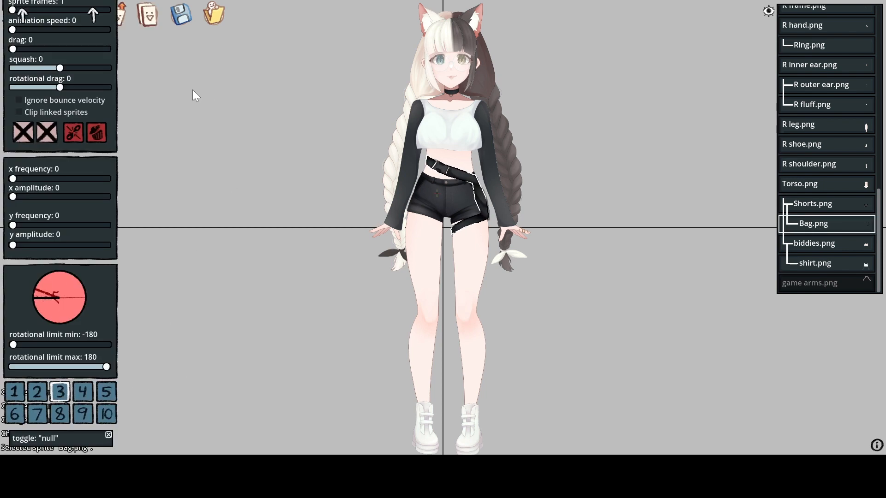
{"action": "scroll", "coordinate": [56, 7], "scroll_direction": "up", "scroll_amount": 4}
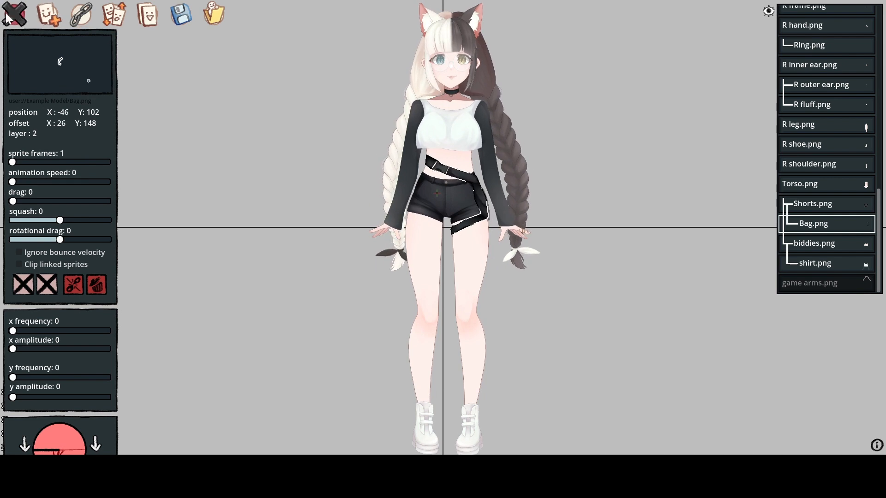
{"action": "left_click", "coordinate": [259, 118]}
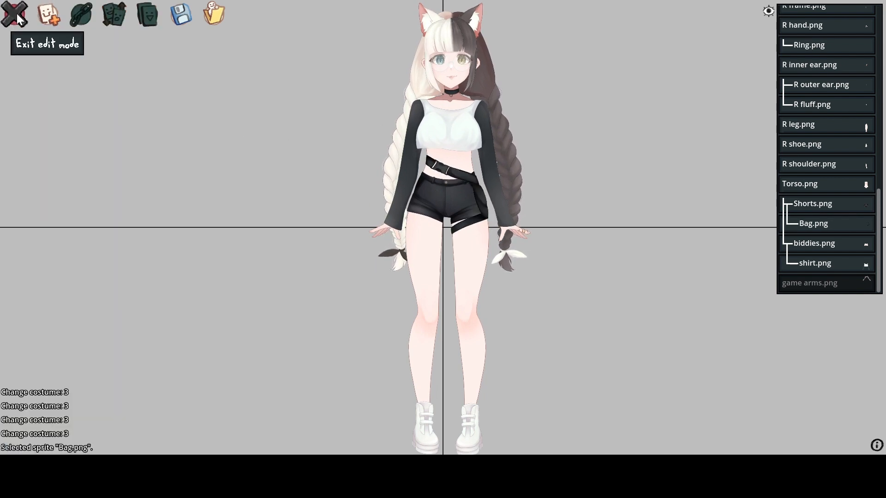
Open the avatar save dialog, close it without saving and exit edit mode.
{"action": "left_click", "coordinate": [181, 14]}
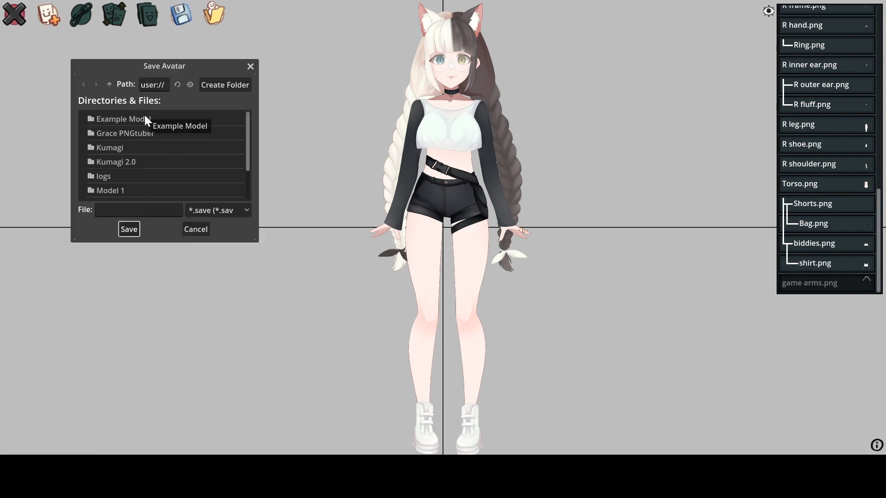
{"action": "left_click", "coordinate": [250, 67]}
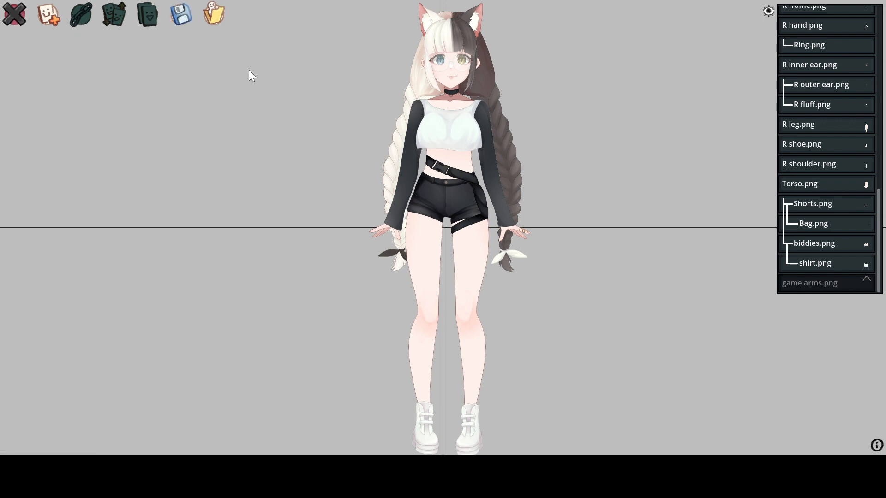
{"action": "left_click", "coordinate": [14, 14]}
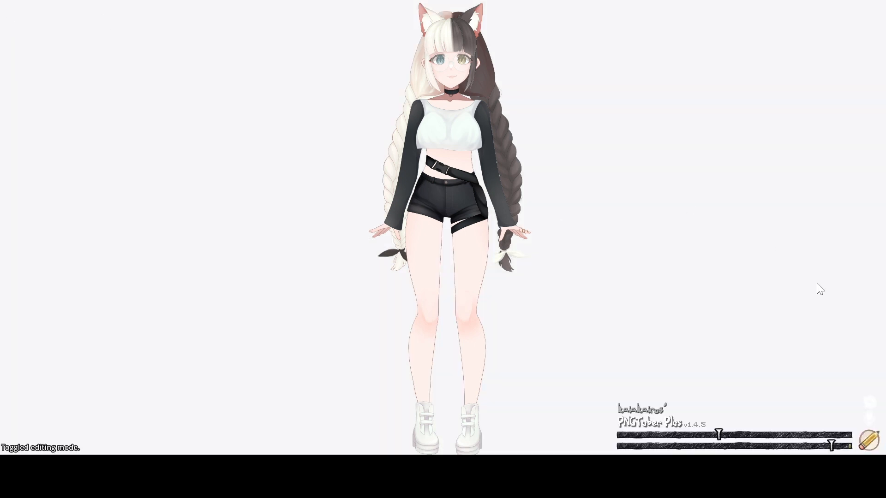
Preview costumes 2, 3, 4 and 5 in turn outside edit mode.
{"action": "key", "text": "2"}
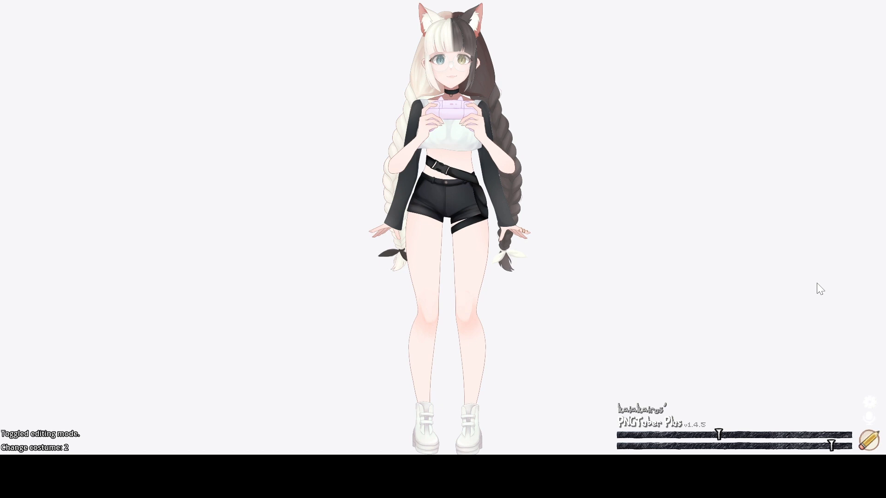
{"action": "key", "text": "3"}
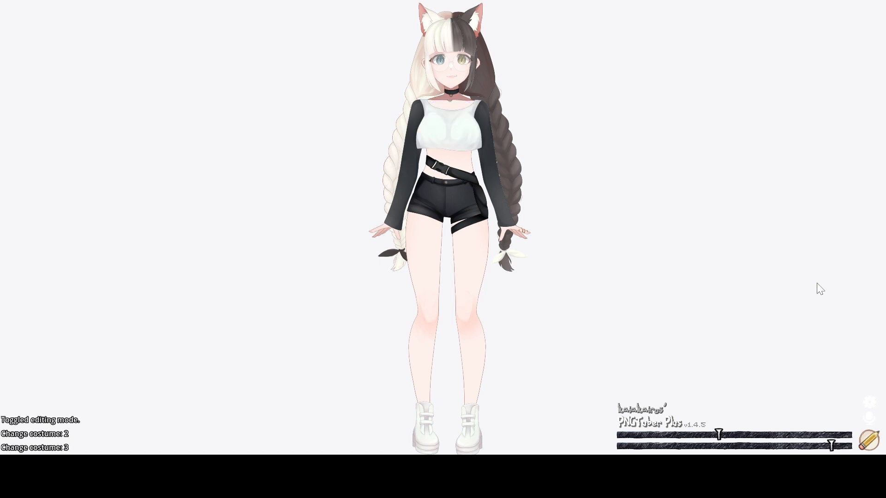
{"action": "key", "text": "3"}
{"action": "key", "text": "4"}
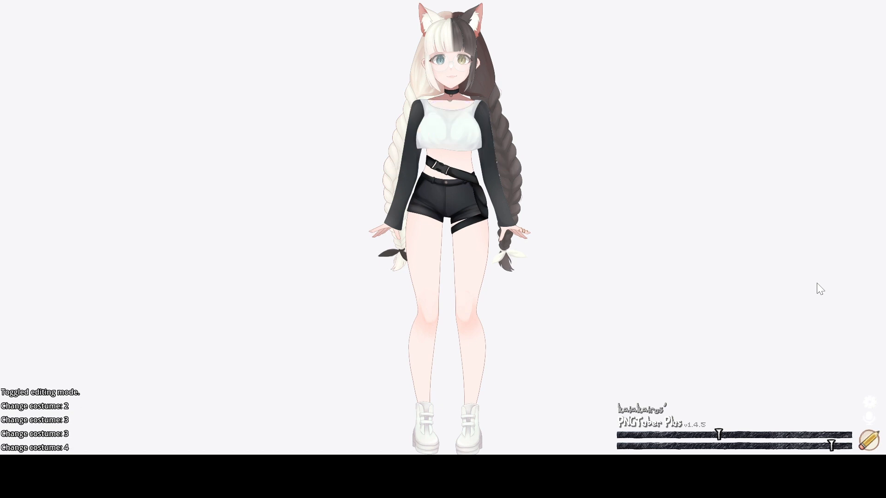
{"action": "key", "text": "5"}
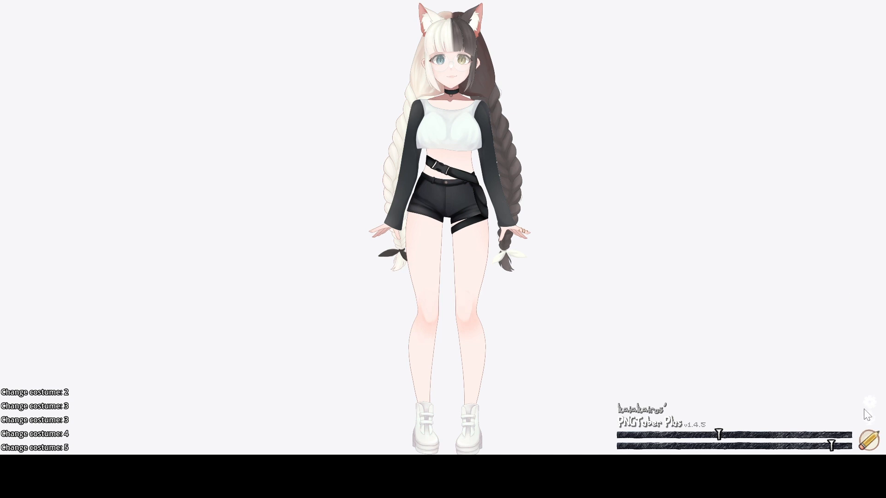
Open the display settings and set the maximum frame rate to 67 fps.
{"action": "left_click", "coordinate": [873, 408]}
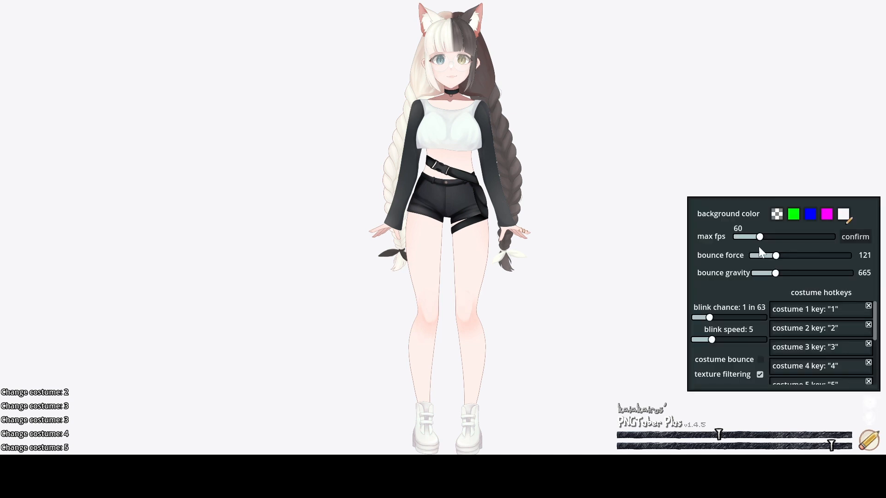
{"action": "left_click", "coordinate": [787, 237]}
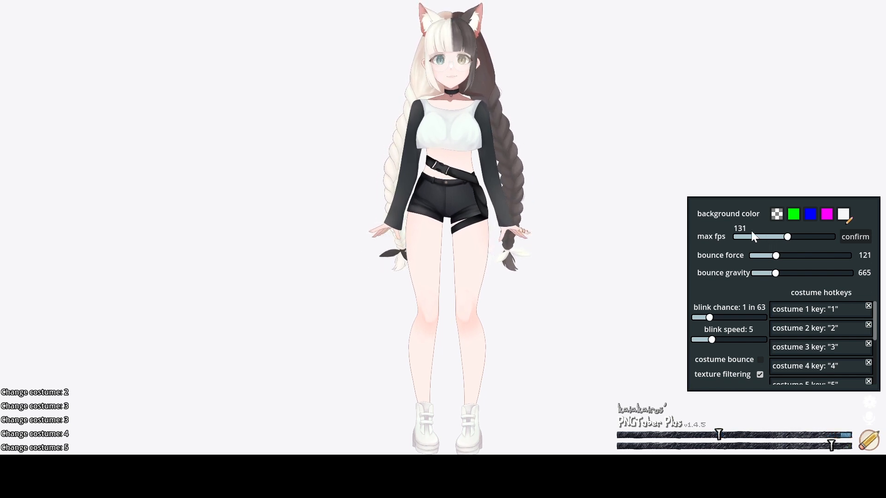
{"action": "left_click", "coordinate": [770, 236]}
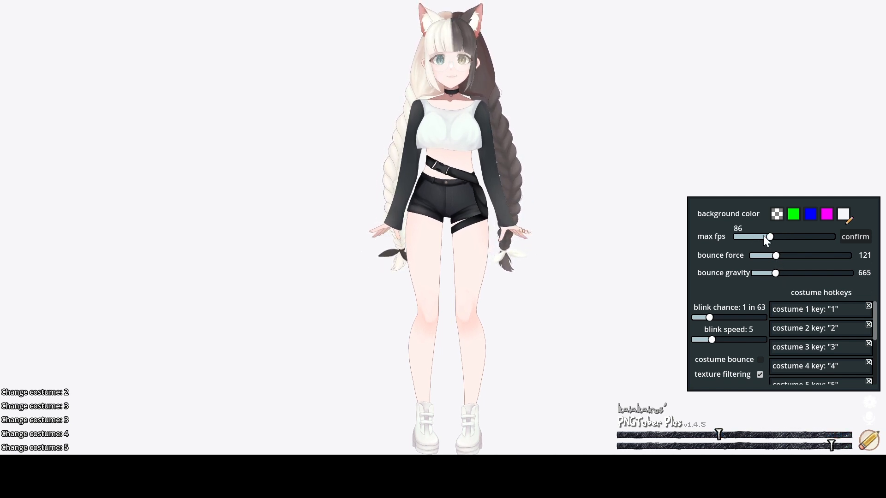
Try bounce force values of 283, 180, 52 and 89 on the avatar.
{"action": "left_click", "coordinate": [806, 257]}
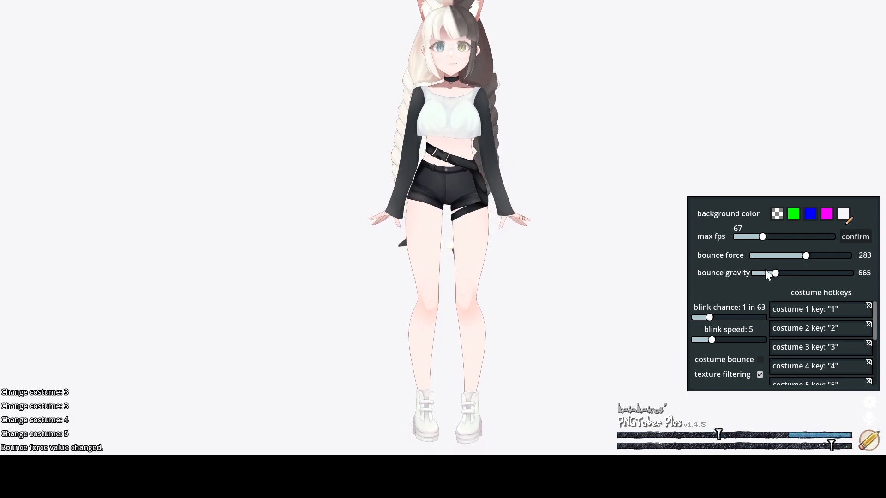
{"action": "left_click", "coordinate": [787, 255]}
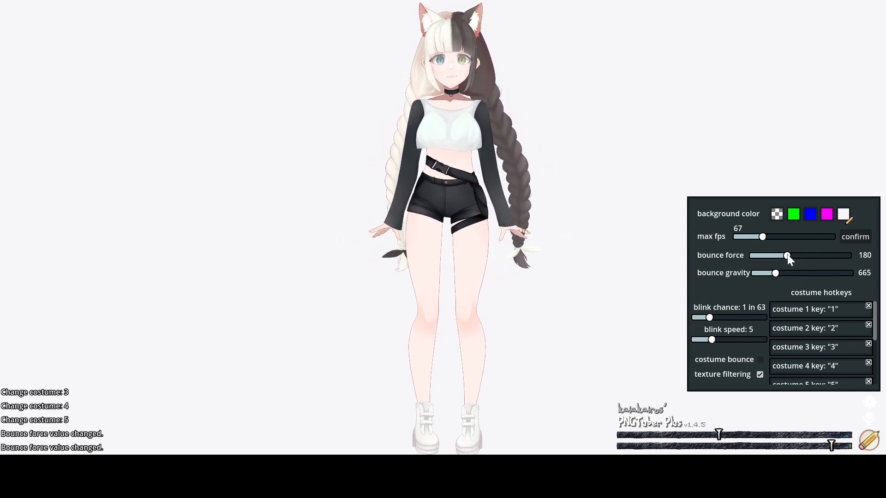
{"action": "left_click", "coordinate": [763, 255]}
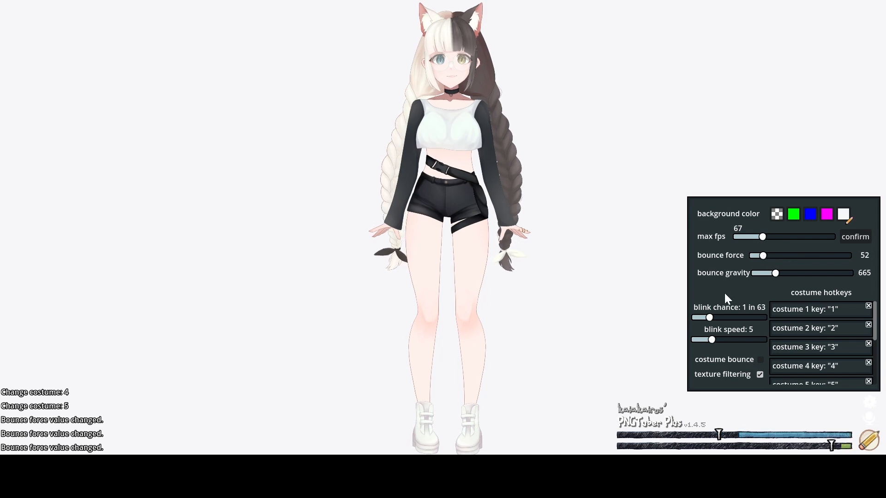
{"action": "left_click", "coordinate": [770, 256]}
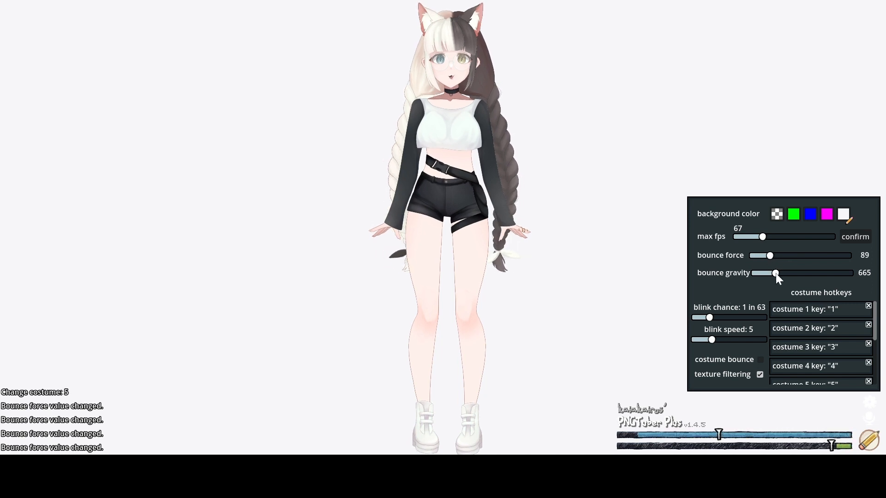
Set the avatar's bounce gravity to 1064 and its bounce force to 99.
{"action": "left_click", "coordinate": [771, 271]}
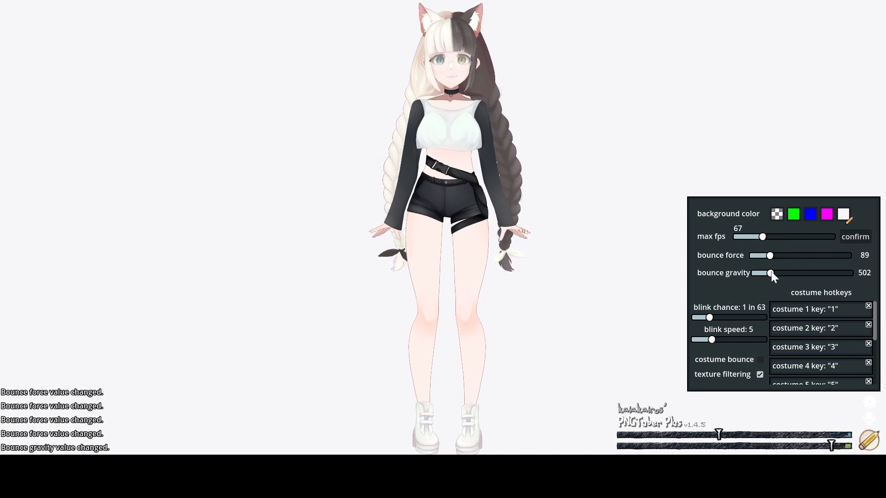
{"action": "left_click", "coordinate": [763, 273]}
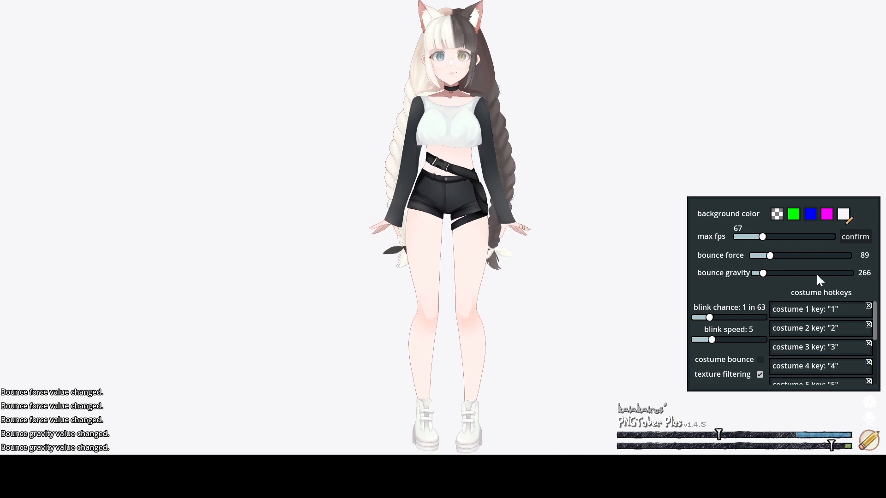
{"action": "left_click", "coordinate": [835, 273]}
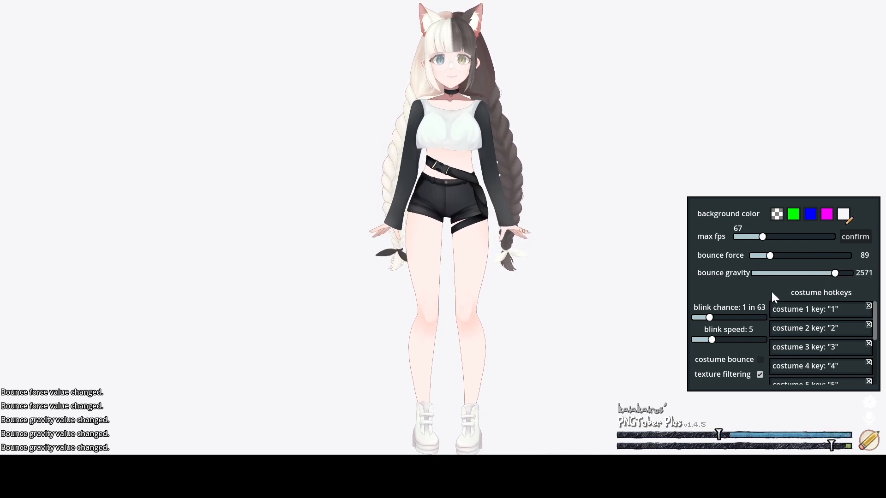
{"action": "left_click", "coordinate": [788, 273]}
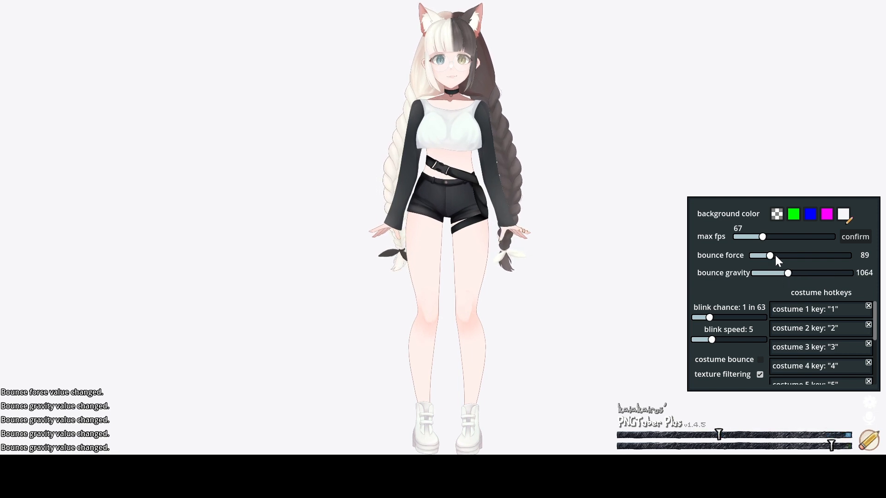
{"action": "left_click", "coordinate": [776, 256]}
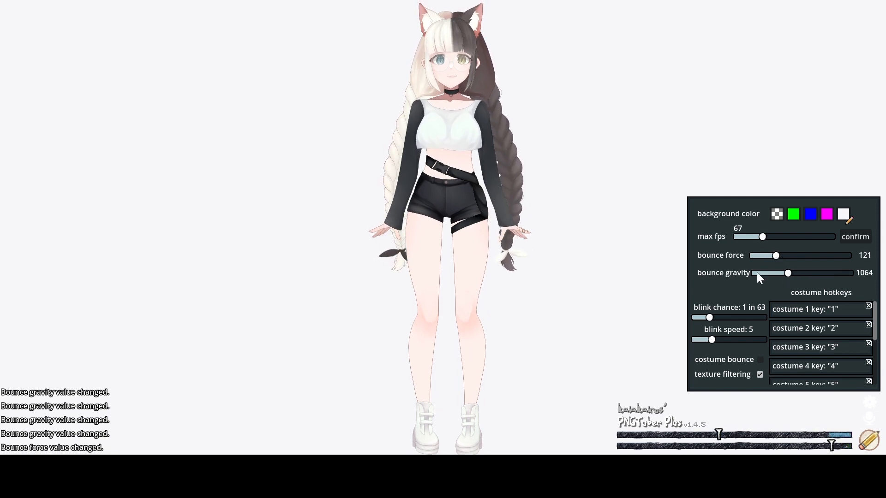
{"action": "left_click", "coordinate": [771, 256]}
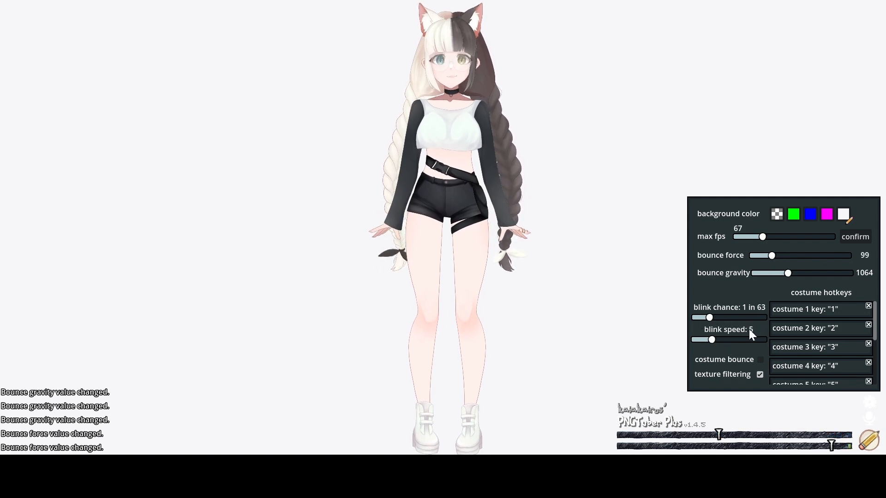
Turn texture filtering off and back on twice to compare how the avatar renders.
{"action": "left_click", "coordinate": [760, 375]}
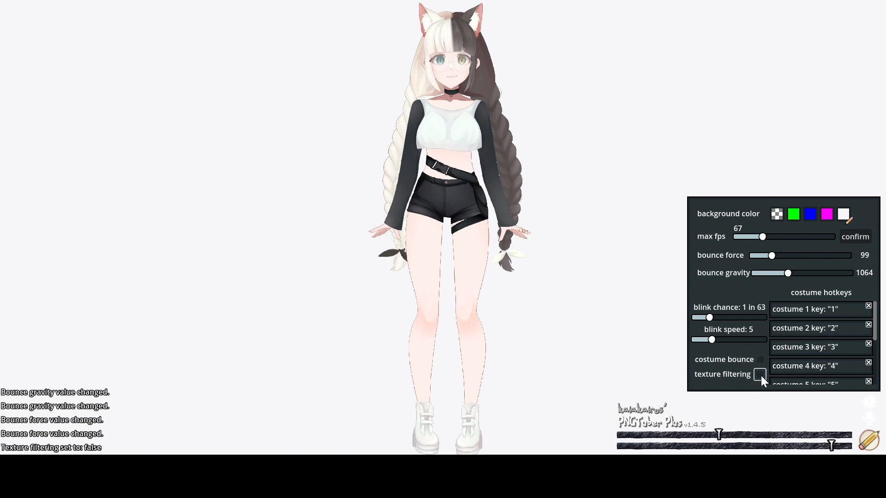
{"action": "left_click", "coordinate": [760, 375]}
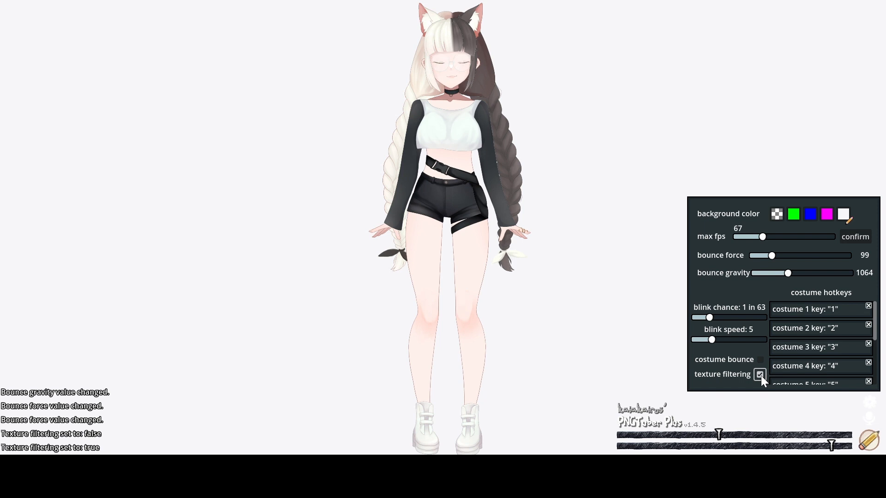
{"action": "left_click", "coordinate": [760, 376]}
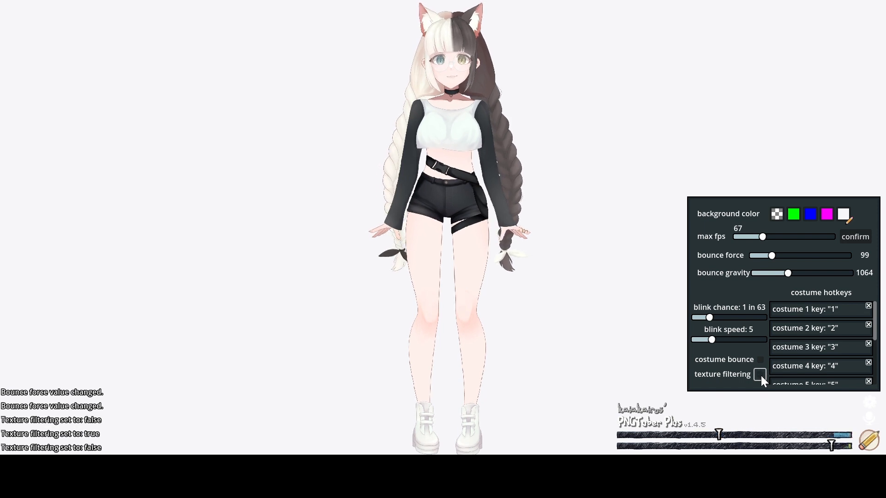
{"action": "left_click", "coordinate": [760, 375]}
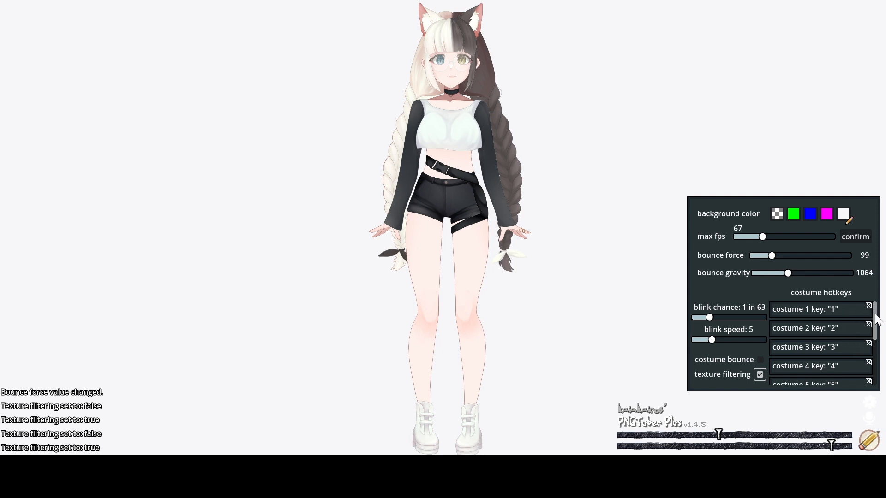
Close the display settings, open the microphone device list and slightly lower both microphone level thresholds.
{"action": "mouse_move", "coordinate": [876, 314]}
{"action": "left_mouse_down"}
{"action": "mouse_move", "coordinate": [881, 385]}
{"action": "mouse_move", "coordinate": [875, 302]}
{"action": "left_mouse_up"}
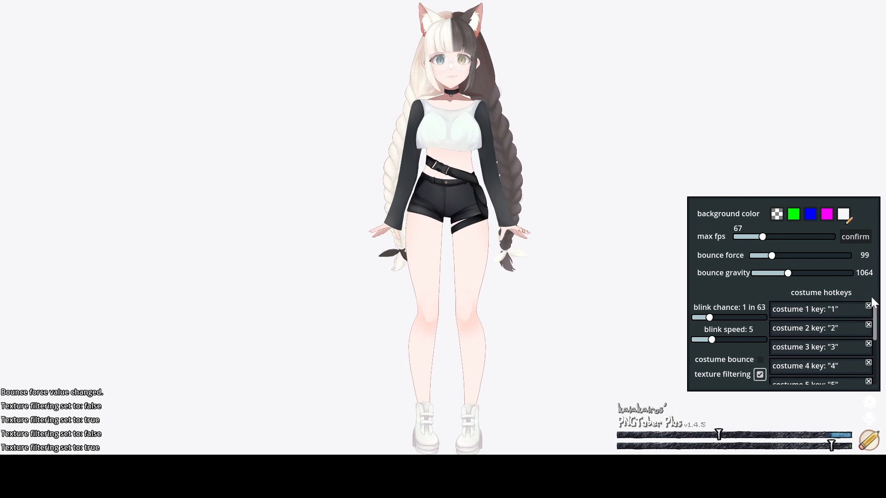
{"action": "left_click", "coordinate": [875, 407]}
{"action": "left_click", "coordinate": [871, 422]}
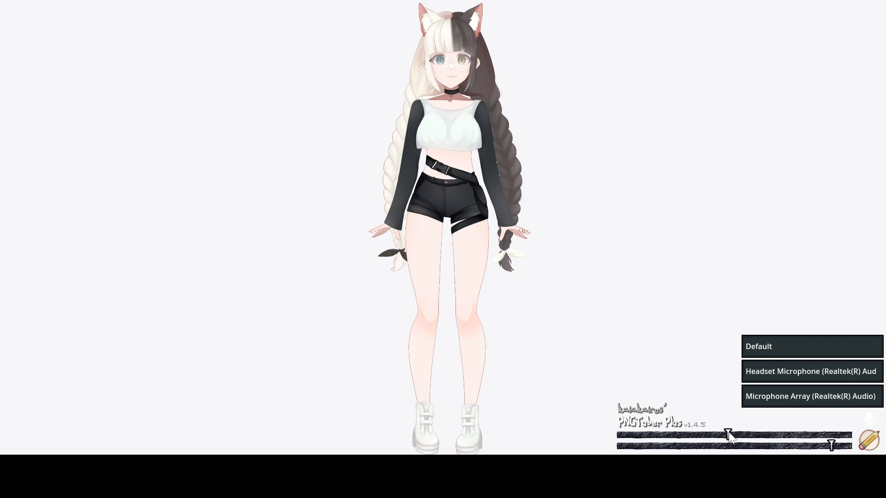
{"action": "mouse_move", "coordinate": [730, 434]}
{"action": "left_mouse_down"}
{"action": "mouse_move", "coordinate": [683, 434]}
{"action": "mouse_move", "coordinate": [713, 435]}
{"action": "left_mouse_up"}
{"action": "mouse_move", "coordinate": [829, 446]}
{"action": "left_mouse_down"}
{"action": "mouse_move", "coordinate": [850, 446]}
{"action": "mouse_move", "coordinate": [821, 447]}
{"action": "left_mouse_up"}
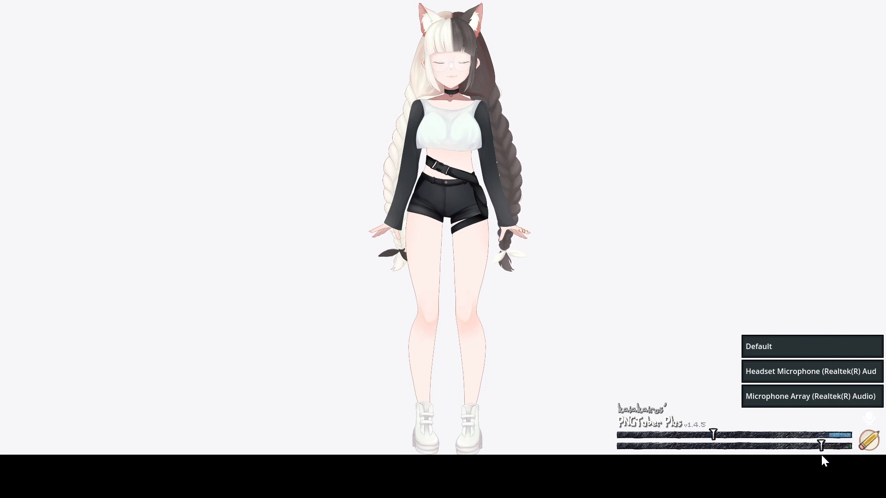